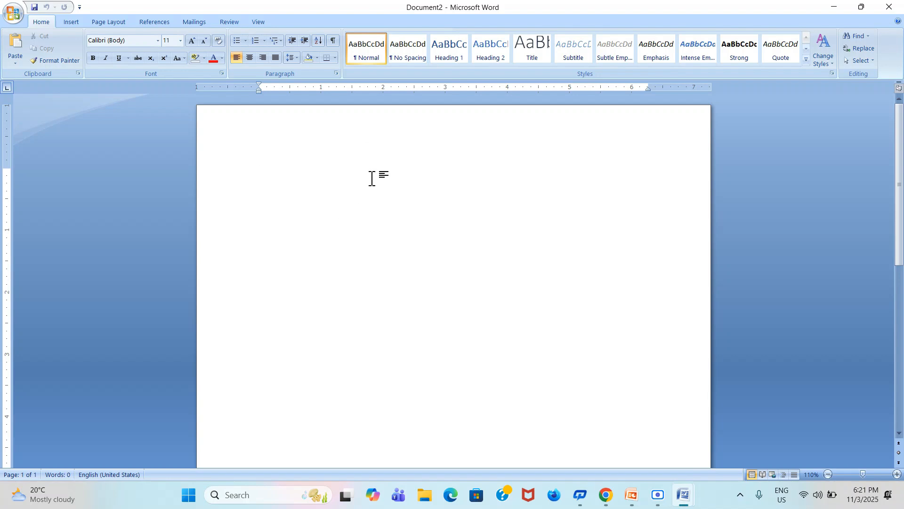
- Launch a new blank Word document by running the winword command
{"action": "key", "text": "super+r"}
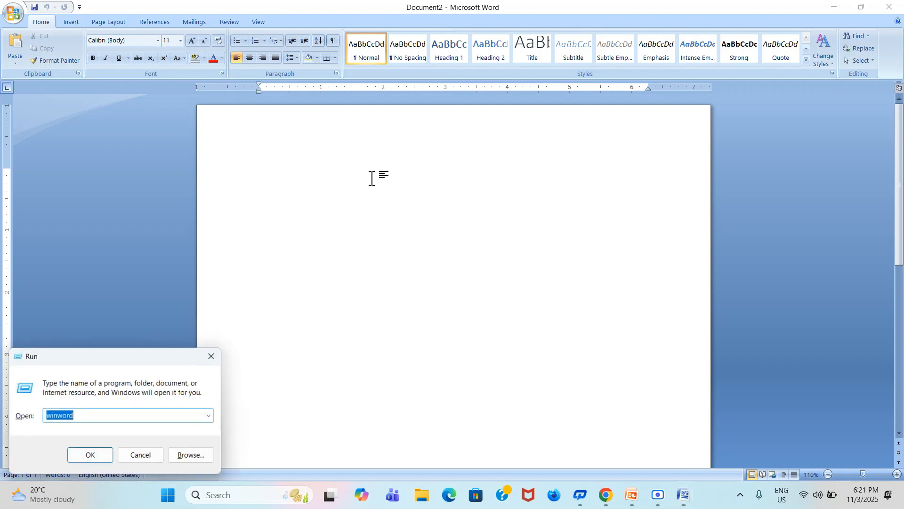
{"action": "type", "text": "winword"}
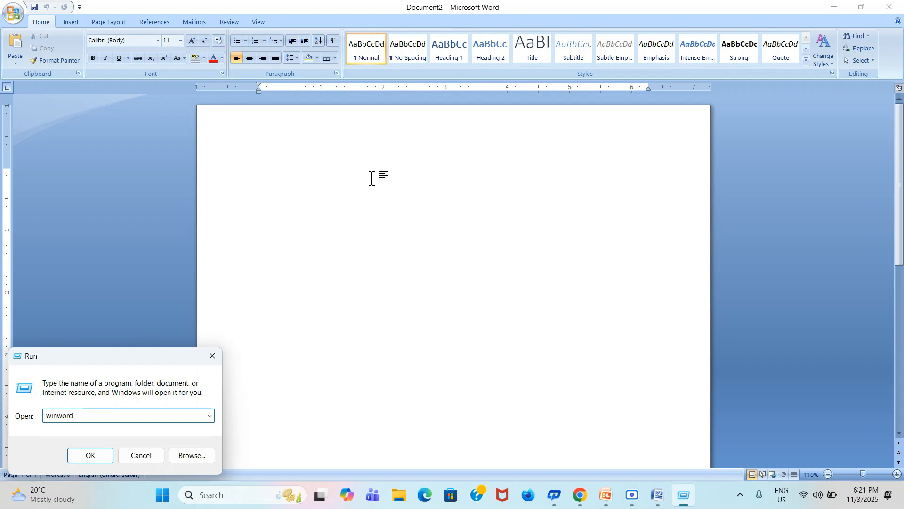
{"action": "key", "text": "Return"}
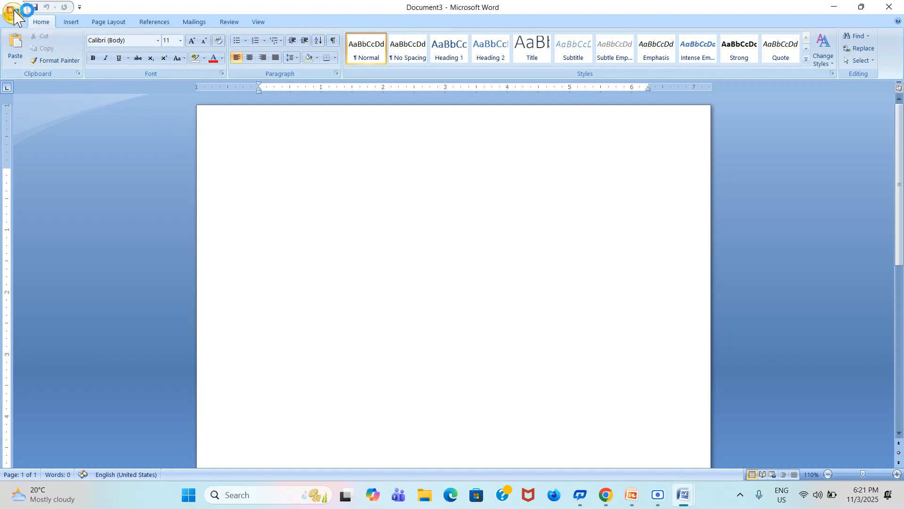
- Review the available insert, page layout, references, mailings, review and view commands, then return to the home commands
{"action": "left_click", "coordinate": [12, 14]}
{"action": "left_click", "coordinate": [311, 208]}
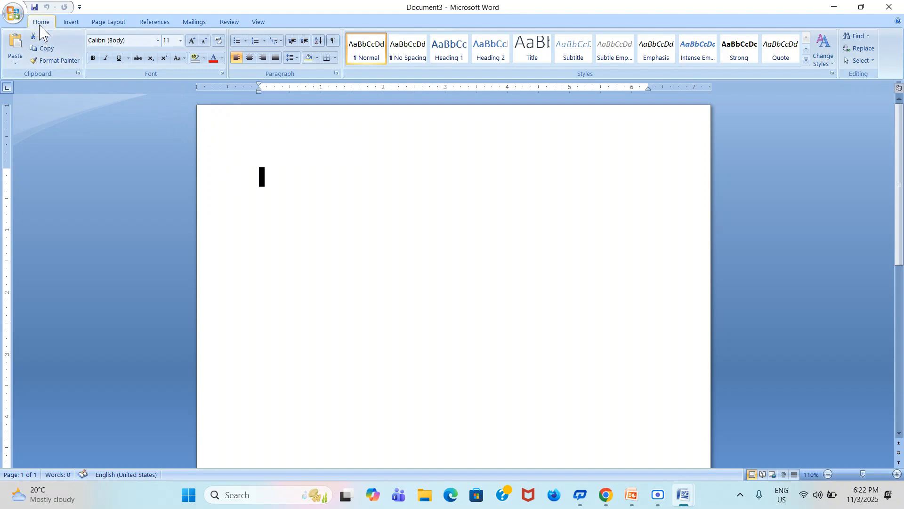
{"action": "left_click", "coordinate": [297, 190]}
{"action": "left_click", "coordinate": [72, 22]}
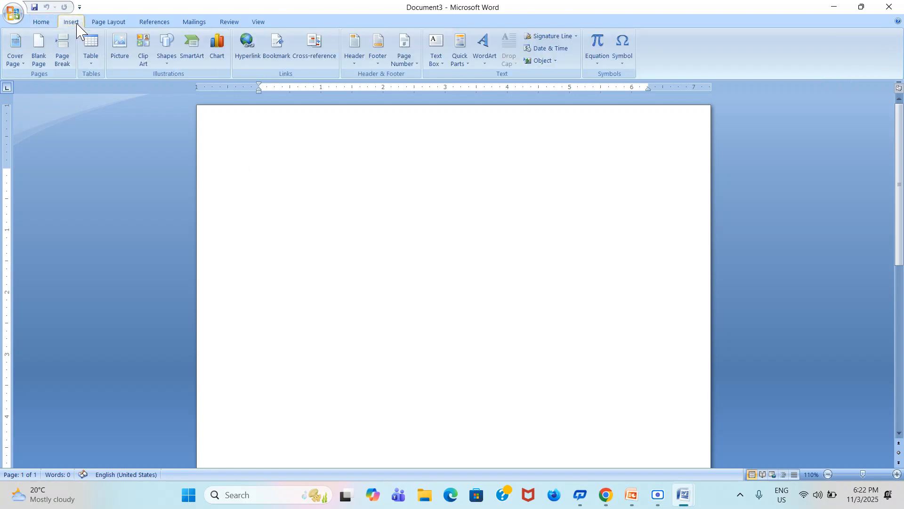
{"action": "left_click", "coordinate": [108, 24]}
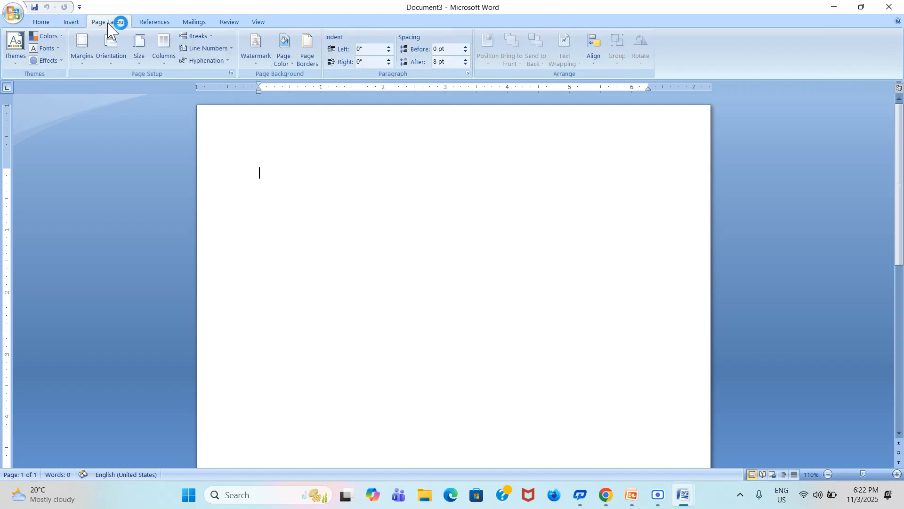
{"action": "left_click", "coordinate": [156, 23]}
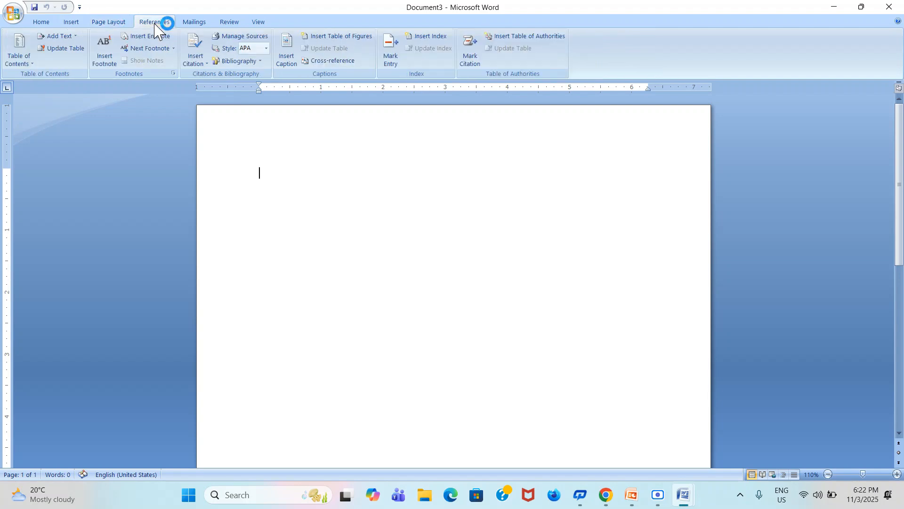
{"action": "left_click", "coordinate": [193, 22]}
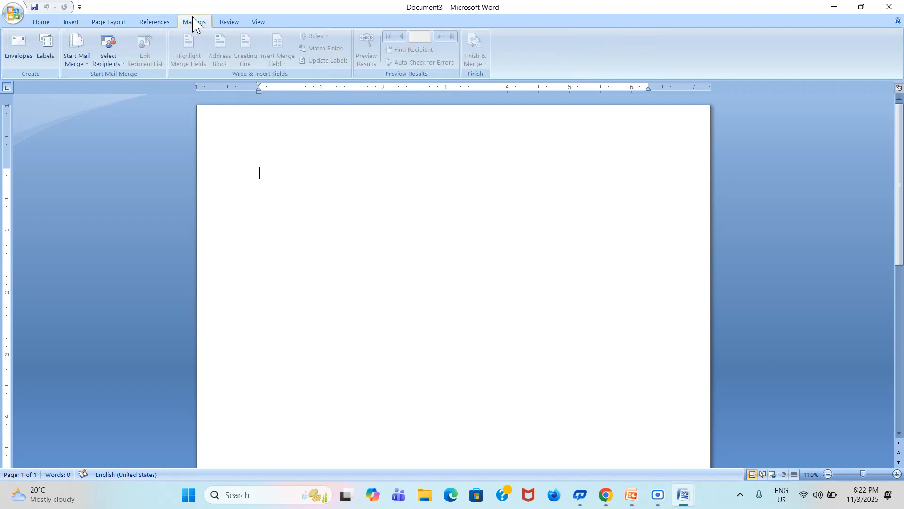
{"action": "left_click", "coordinate": [229, 22]}
{"action": "left_click", "coordinate": [259, 22]}
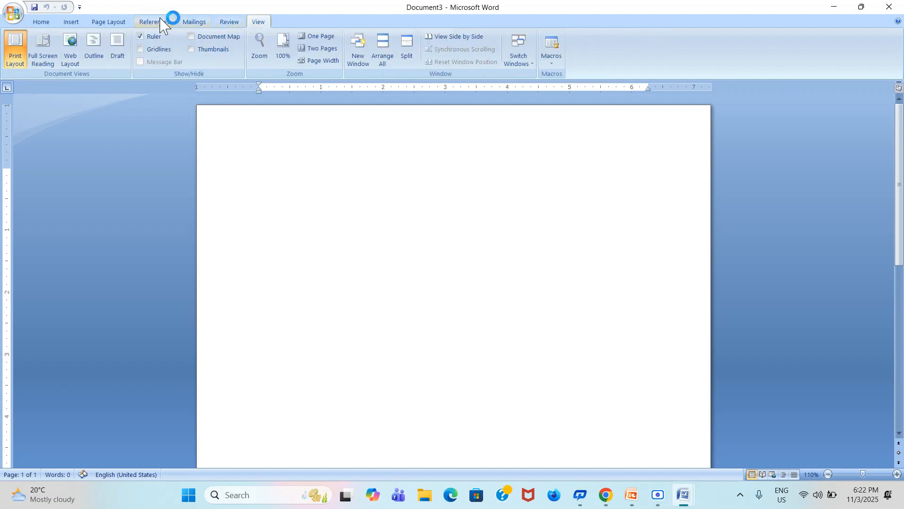
{"action": "left_click", "coordinate": [40, 22]}
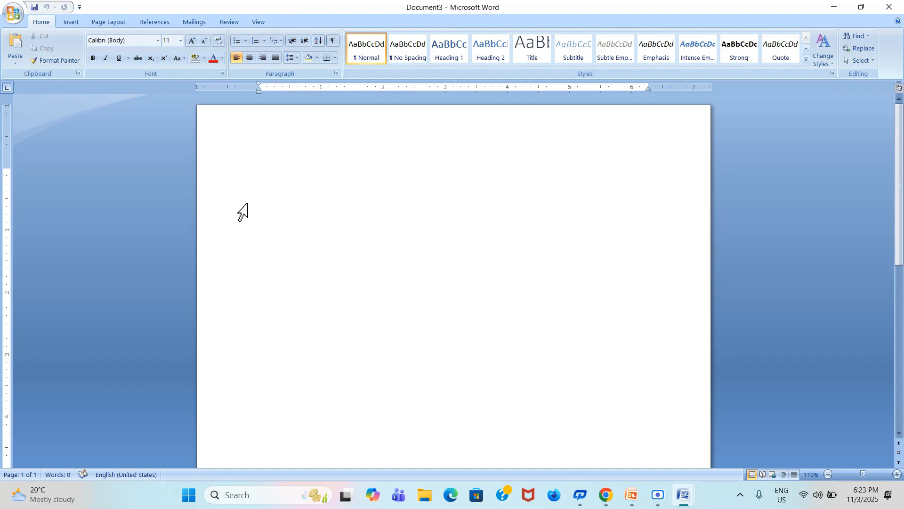
- Generate sample paragraphs in the blank document with =rand()
{"action": "type", "text": "="}
{"action": "key", "text": "BackSpace"}
{"action": "type", "text": "=rand()"}
{"action": "key", "text": "Return"}
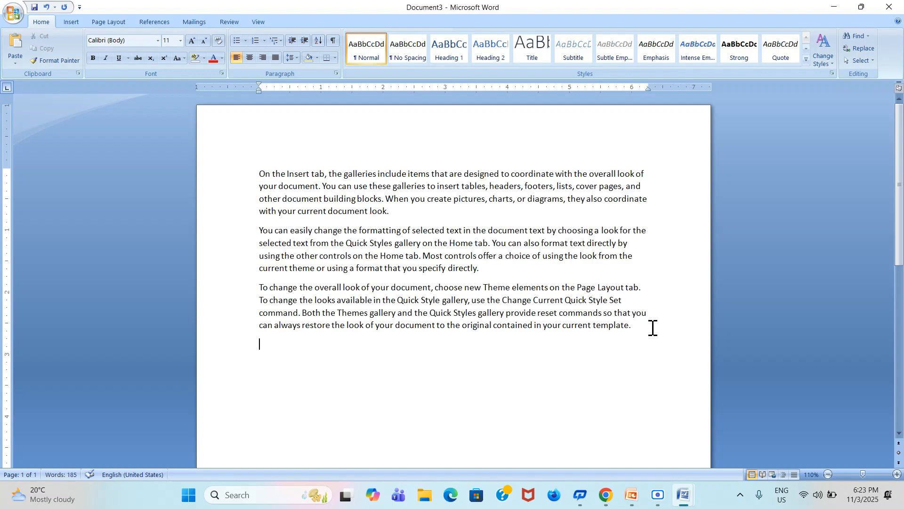
- Delete all the sample text and generate it again with =rand()
{"action": "left_click_drag", "start_coordinate": [654, 328], "coordinate": [279, 149]}
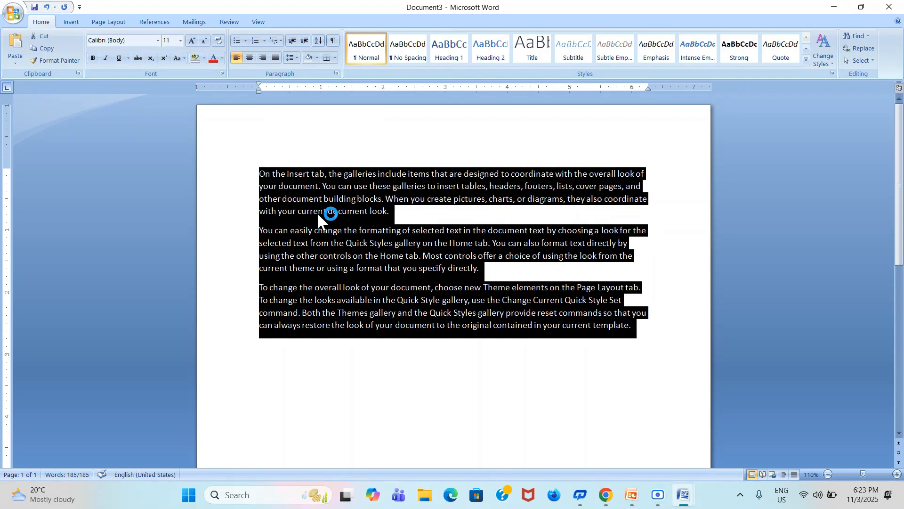
{"action": "key", "text": "Delete"}
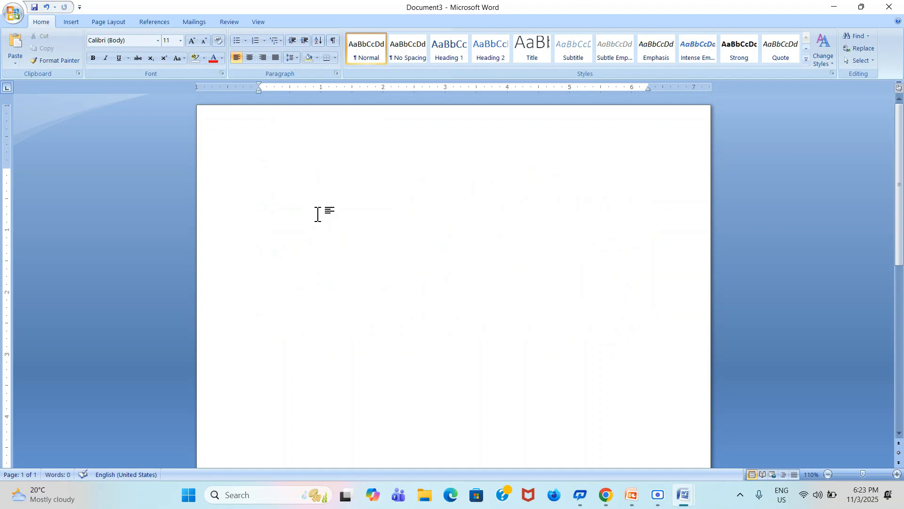
{"action": "type", "text": "=rand()"}
{"action": "key", "text": "Return"}
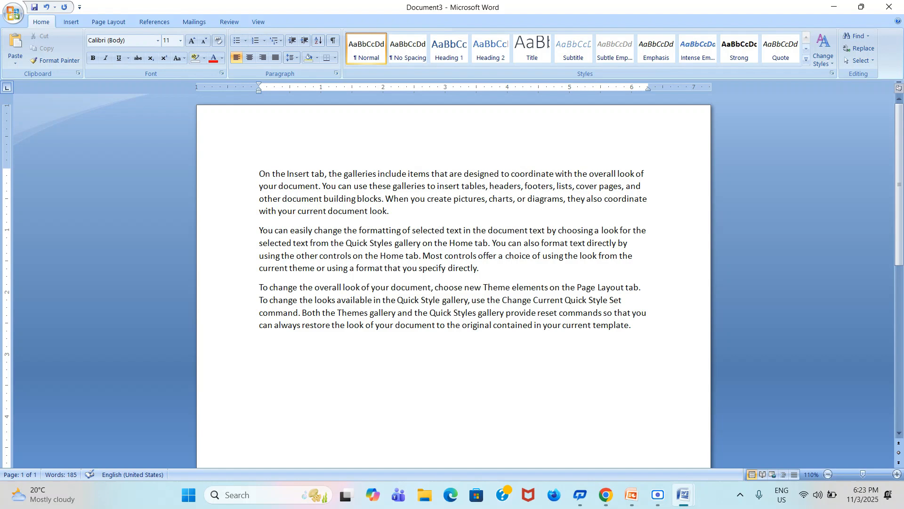
{"action": "left_click_drag", "start_coordinate": [646, 337], "coordinate": [253, 191]}
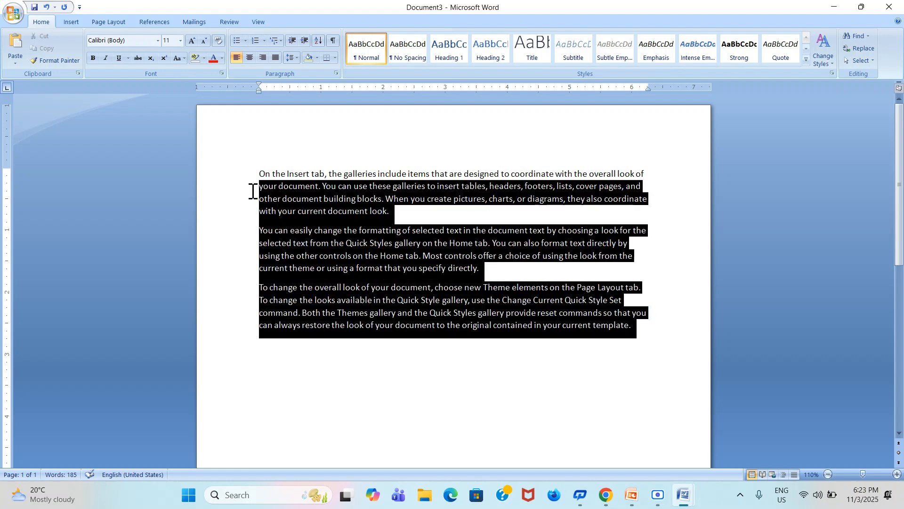
{"action": "left_click", "coordinate": [304, 230]}
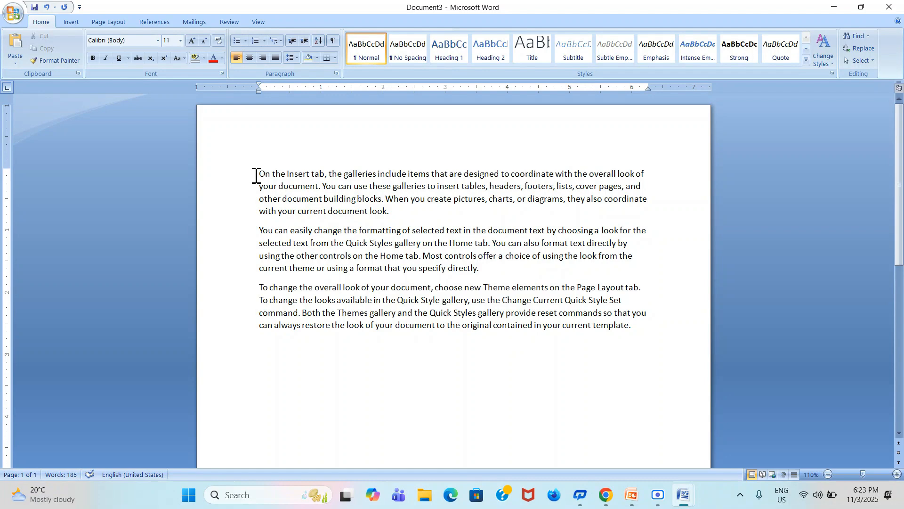
{"action": "left_click_drag", "start_coordinate": [256, 176], "coordinate": [437, 327]}
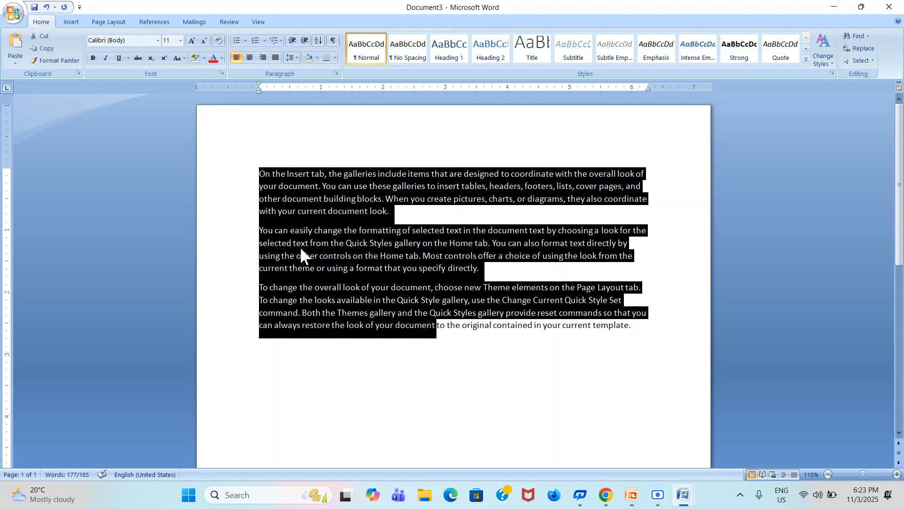
{"action": "left_click_drag", "start_coordinate": [301, 254], "coordinate": [239, 185]}
{"action": "left_click", "coordinate": [240, 185]}
{"action": "left_click", "coordinate": [283, 178]}
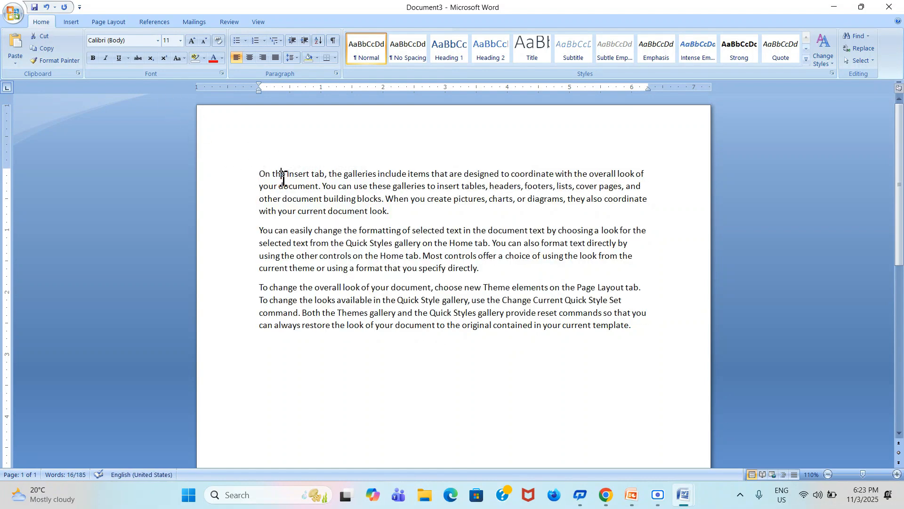
- Check the "Replace text as you type" setting in the AutoCorrect proofing options and accept the settings
{"action": "left_click", "coordinate": [11, 18]}
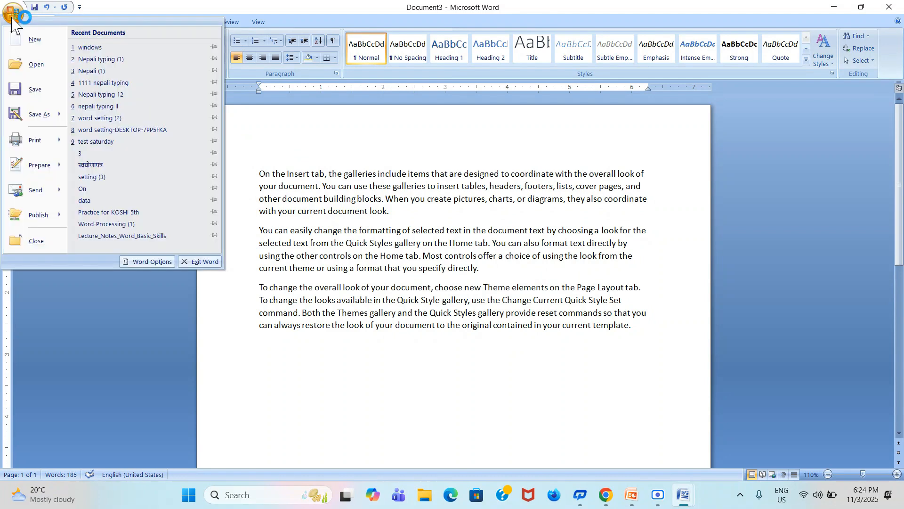
{"action": "left_click", "coordinate": [142, 261]}
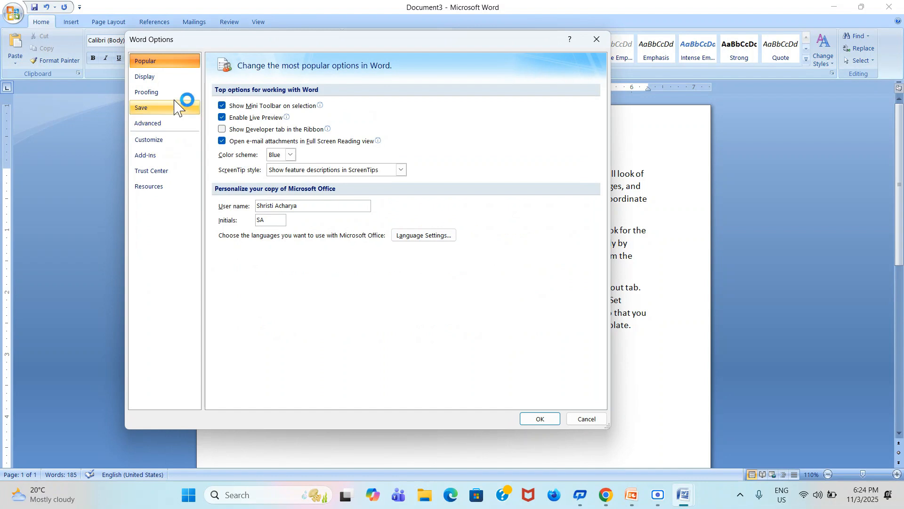
{"action": "left_click", "coordinate": [161, 97]}
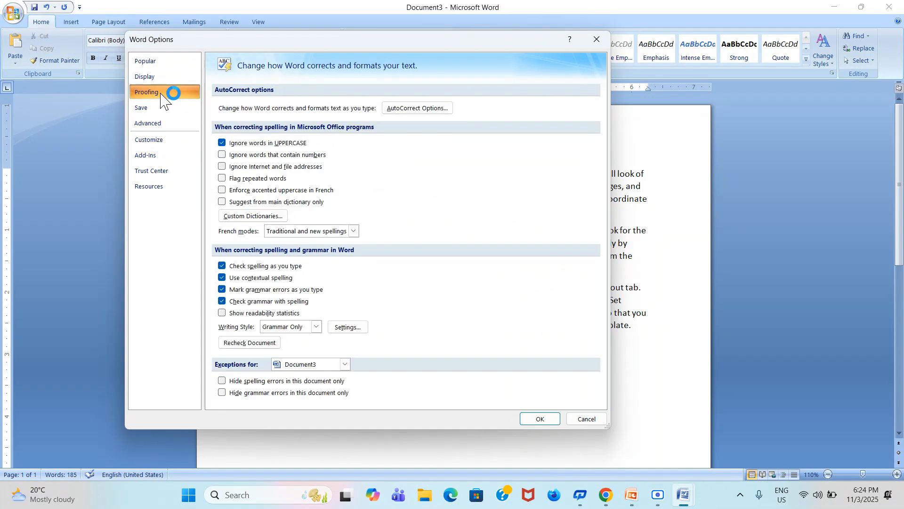
{"action": "left_click", "coordinate": [409, 112]}
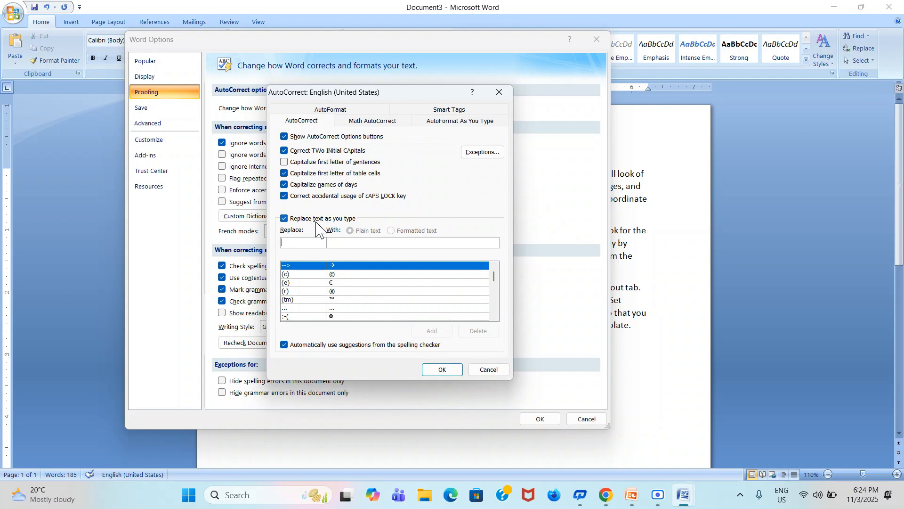
{"action": "left_click", "coordinate": [316, 221]}
{"action": "left_click", "coordinate": [317, 222]}
{"action": "left_click", "coordinate": [309, 220]}
{"action": "left_click", "coordinate": [309, 220]}
{"action": "left_click", "coordinate": [306, 220]}
{"action": "left_click", "coordinate": [446, 372]}
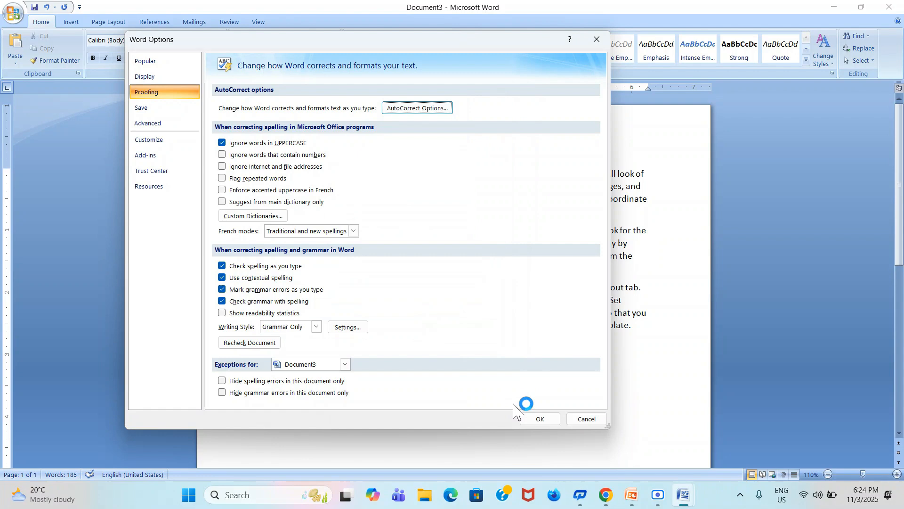
{"action": "left_click", "coordinate": [542, 418]}
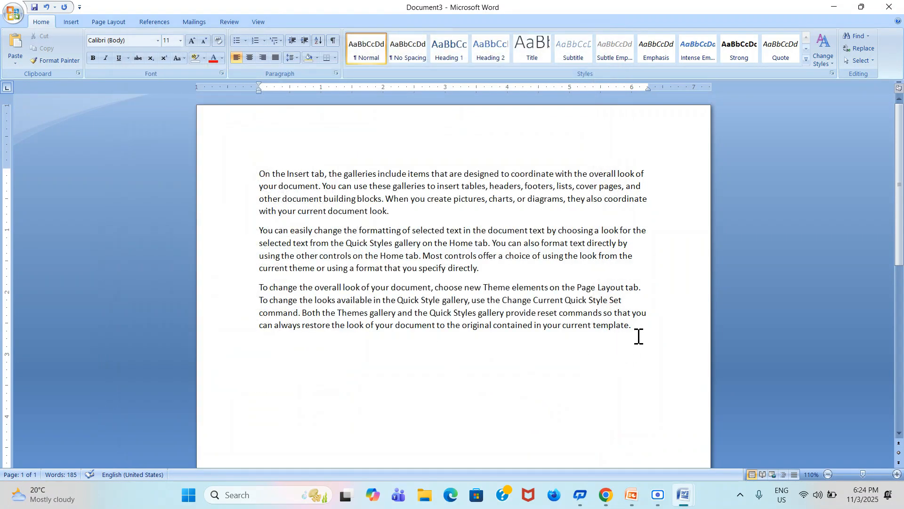
- Clear the existing paragraphs from the page and refill it with sample text using =rand()
{"action": "left_click_drag", "start_coordinate": [631, 325], "coordinate": [256, 166]}
{"action": "key", "text": "Delete"}
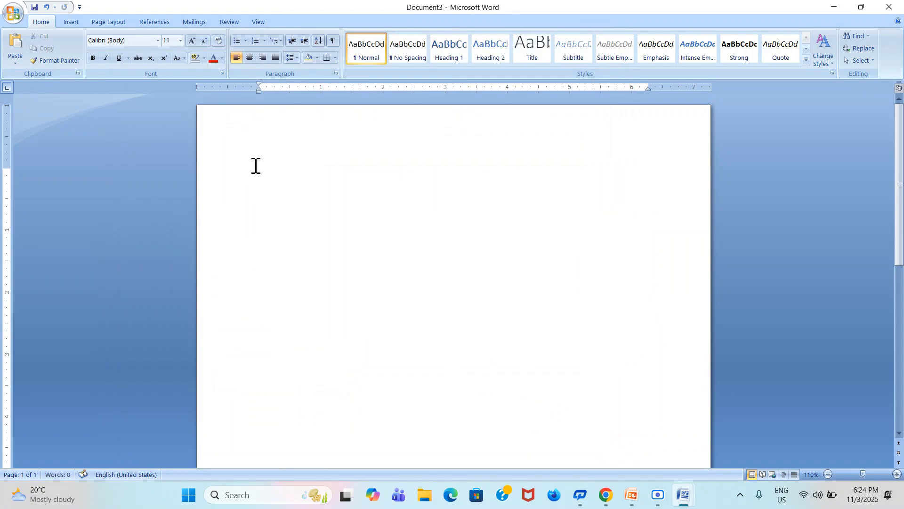
{"action": "type", "text": "=rand()"}
{"action": "key", "text": "Return"}
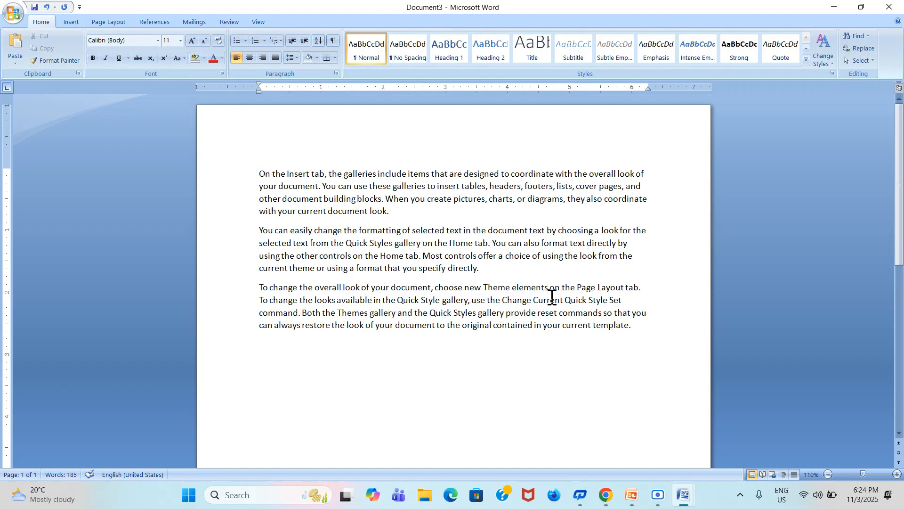
- Try selecting nearly all of the sample text, then only the first paragraph, and clear the selection
{"action": "left_click_drag", "start_coordinate": [652, 335], "coordinate": [302, 180]}
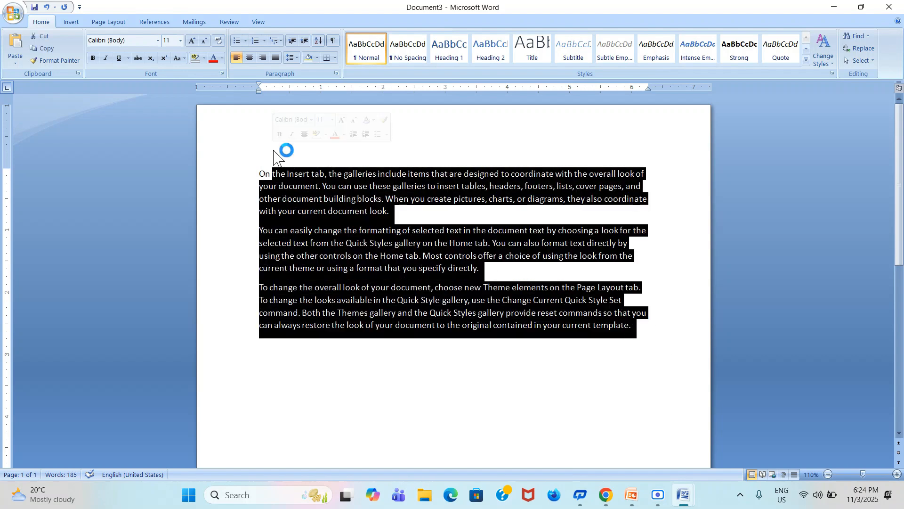
{"action": "left_click", "coordinate": [323, 195]}
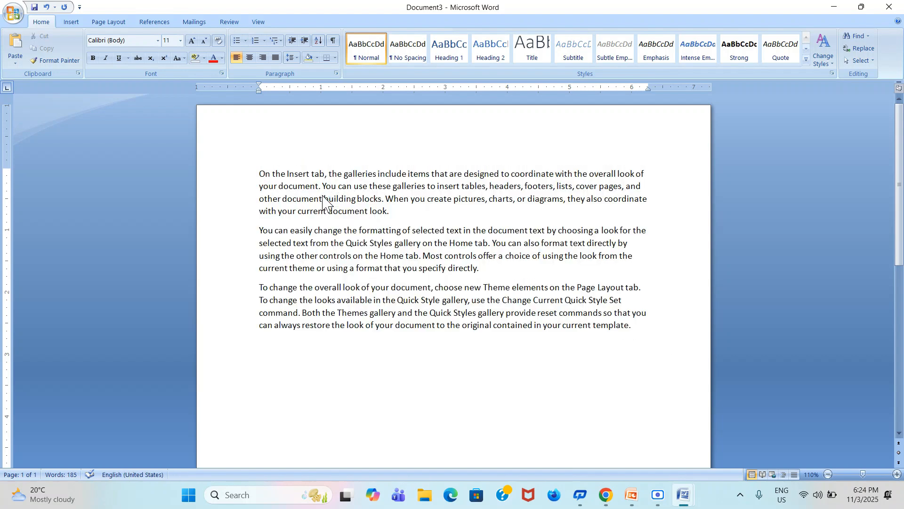
{"action": "triple_click", "coordinate": [346, 210]}
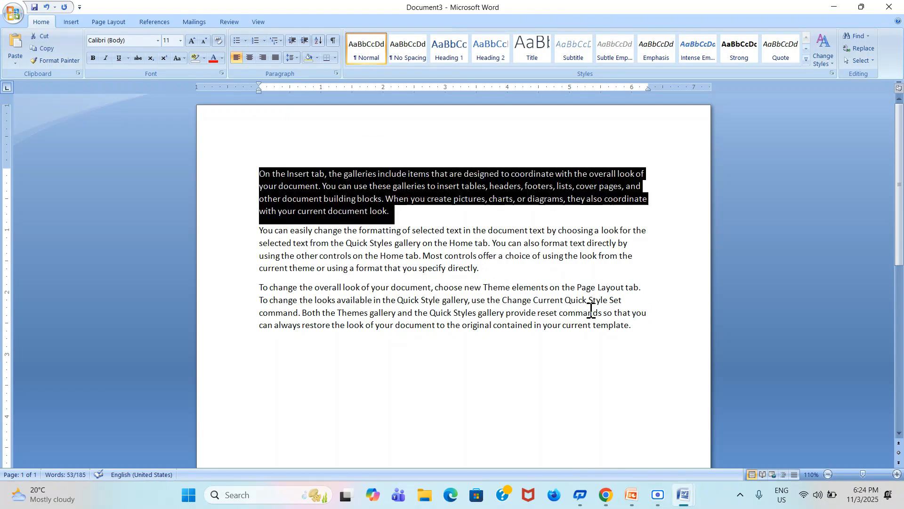
{"action": "left_click_drag", "start_coordinate": [649, 327], "coordinate": [262, 183]}
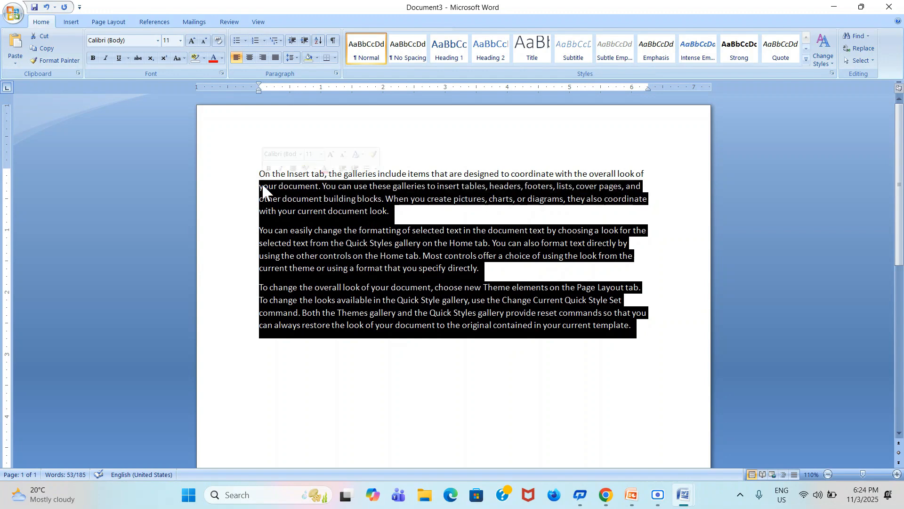
{"action": "left_click", "coordinate": [347, 209]}
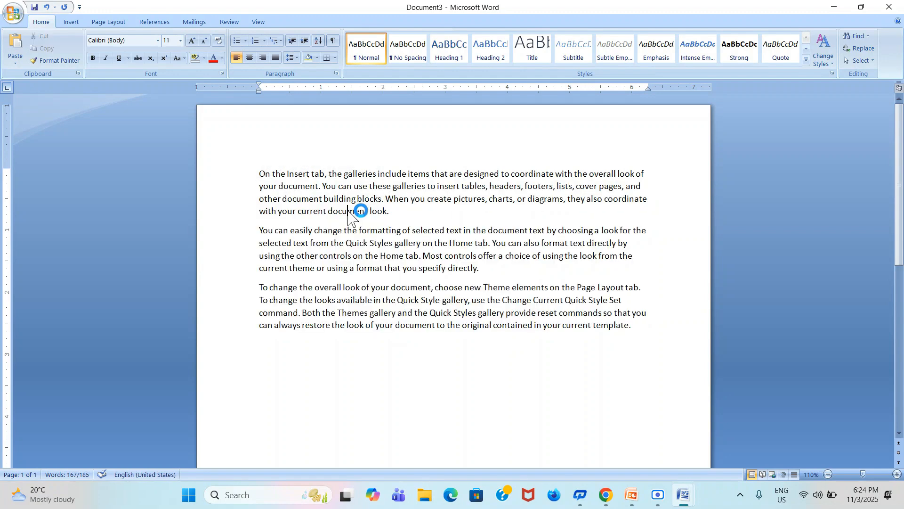
- Try selecting the single words "document" and "look", then the whole first paragraph, and deselect it
{"action": "double_click", "coordinate": [310, 198]}
{"action": "double_click", "coordinate": [383, 210]}
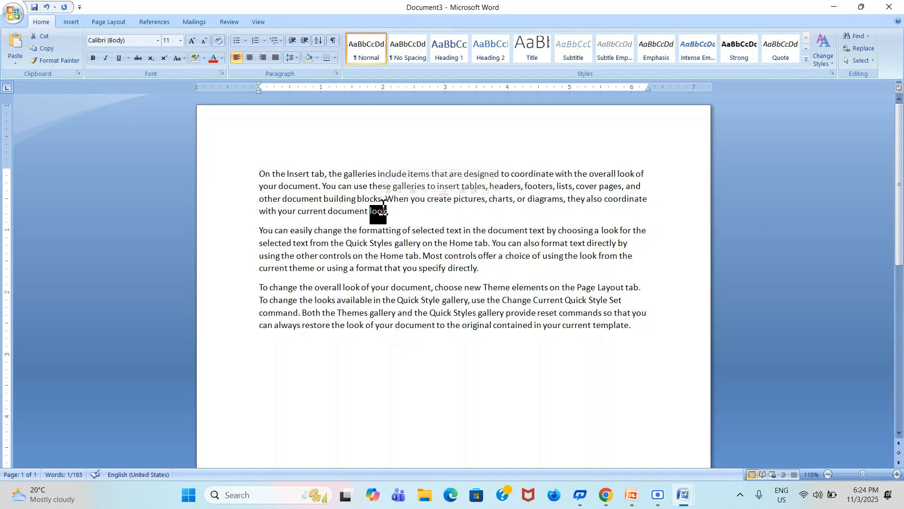
{"action": "triple_click", "coordinate": [331, 199]}
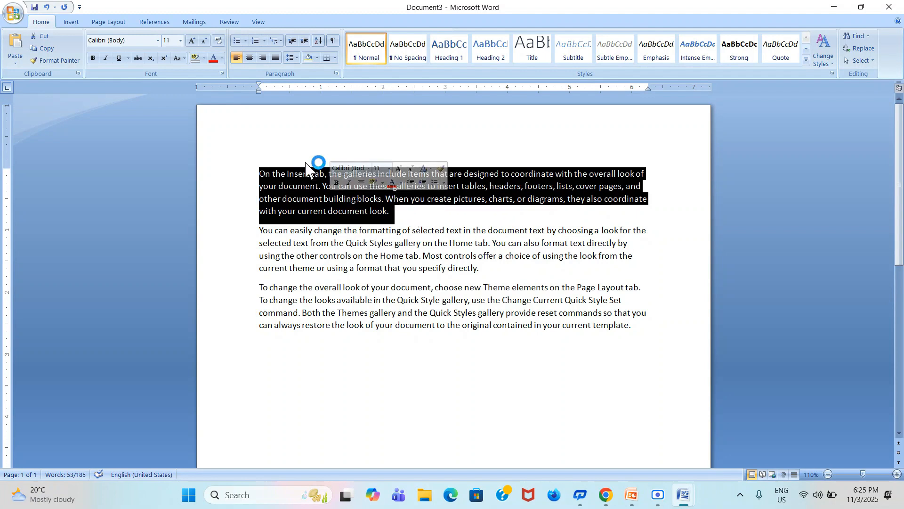
{"action": "left_click", "coordinate": [167, 40]}
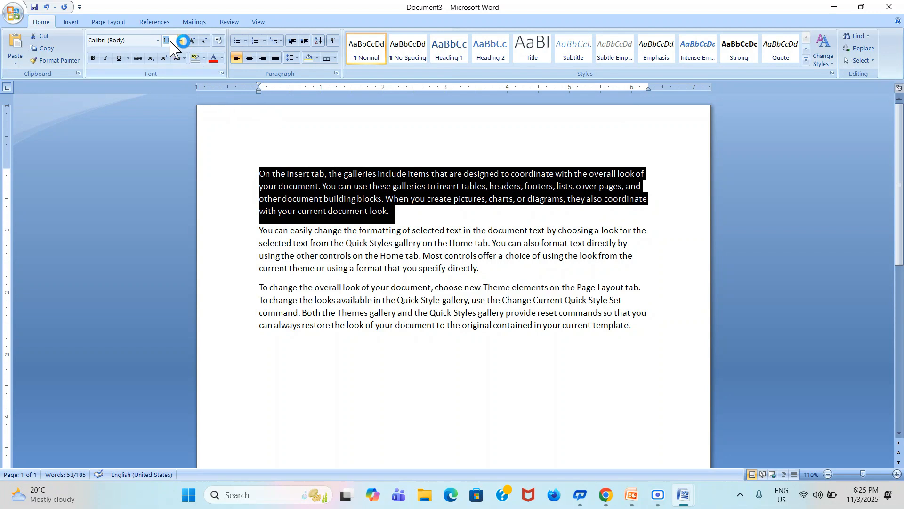
{"action": "left_click", "coordinate": [349, 197]}
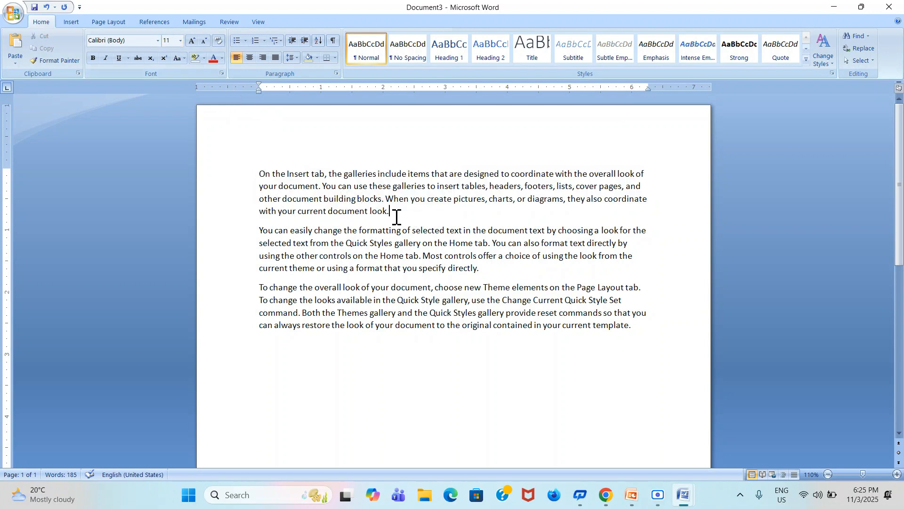
- Set the first paragraph's font size to 16 and deselect it
{"action": "triple_click", "coordinate": [351, 203]}
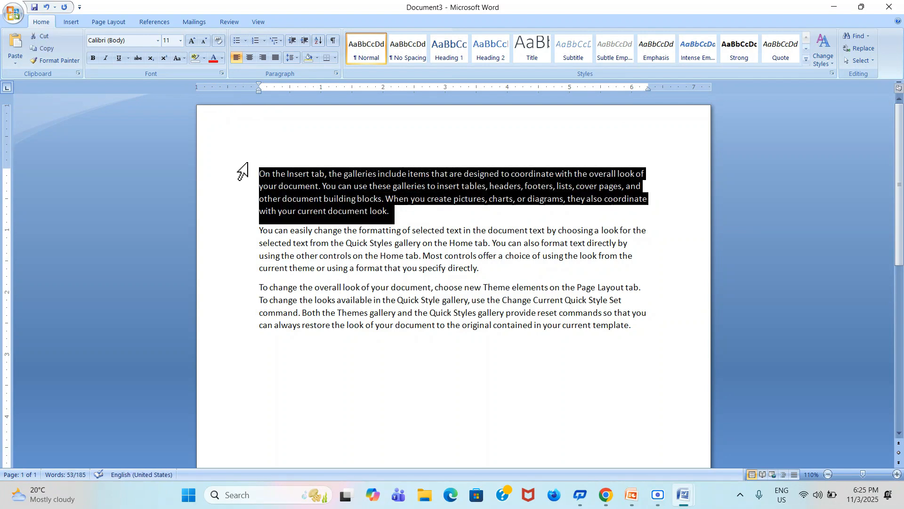
{"action": "left_click", "coordinate": [171, 42]}
{"action": "left_click", "coordinate": [173, 43]}
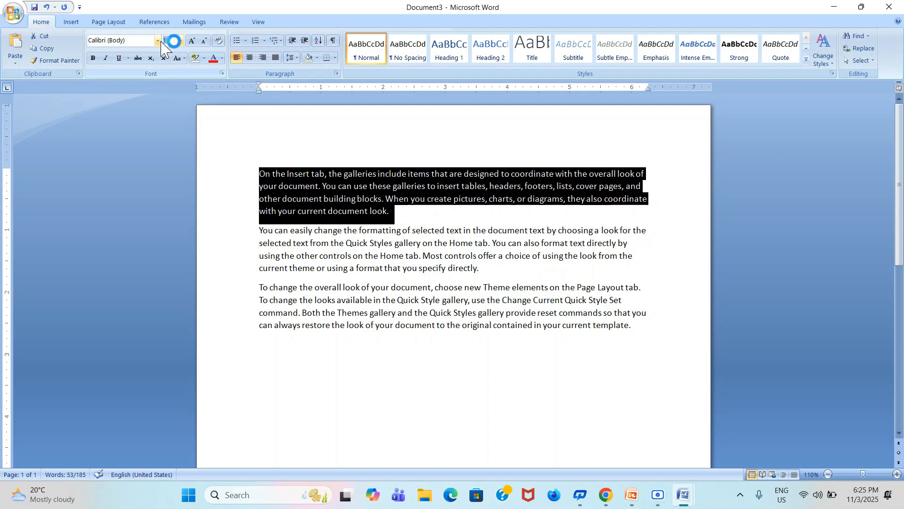
{"action": "left_click_drag", "start_coordinate": [173, 44], "coordinate": [162, 42]}
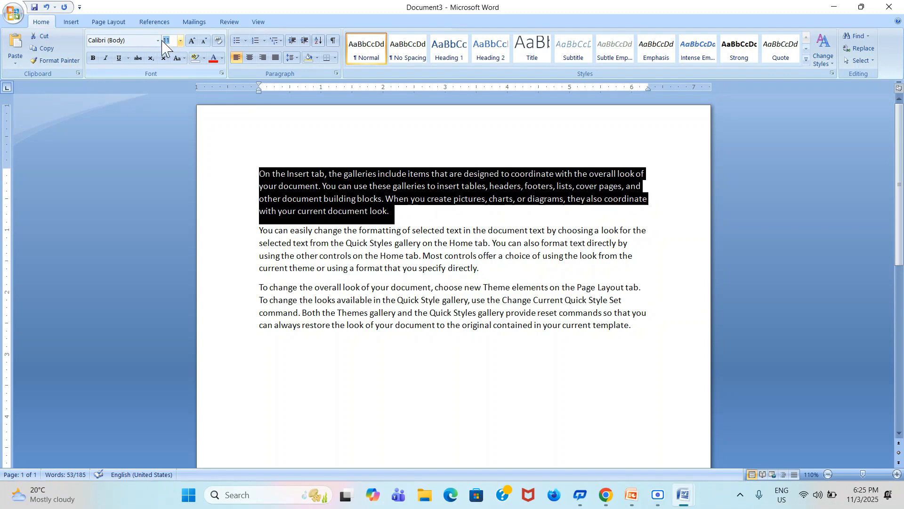
{"action": "type", "text": "16"}
{"action": "key", "text": "Return"}
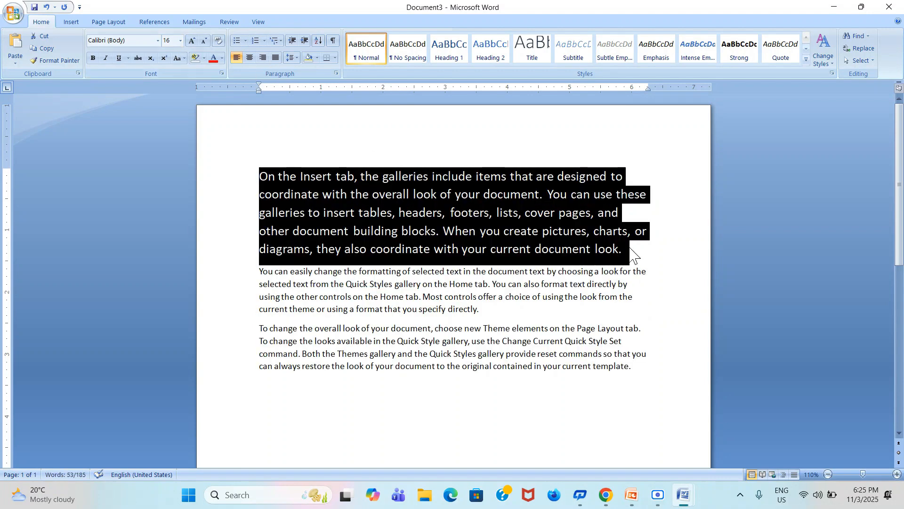
{"action": "left_click", "coordinate": [632, 254]}
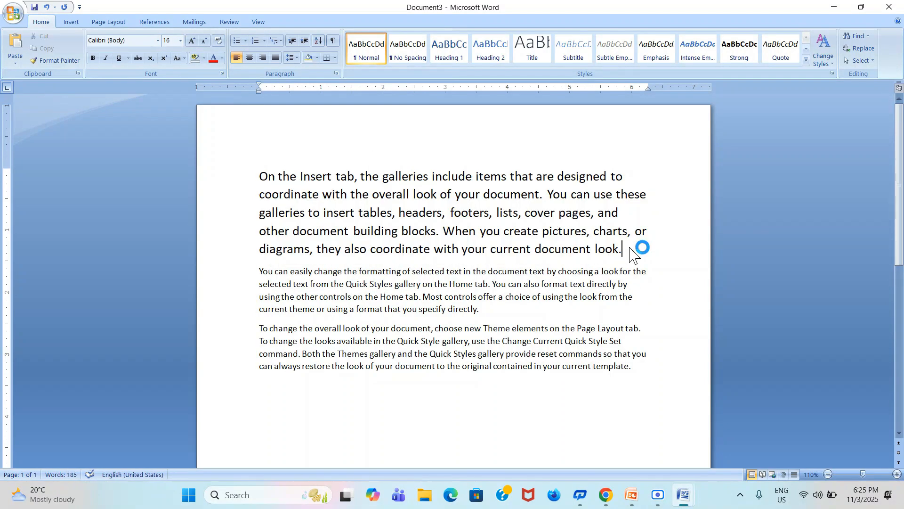
- Reselect the first paragraph, grow its font one step to 18, and shrink it back to 16
{"action": "left_click_drag", "start_coordinate": [623, 249], "coordinate": [278, 178]}
{"action": "left_click", "coordinate": [364, 212]}
{"action": "triple_click", "coordinate": [365, 212]}
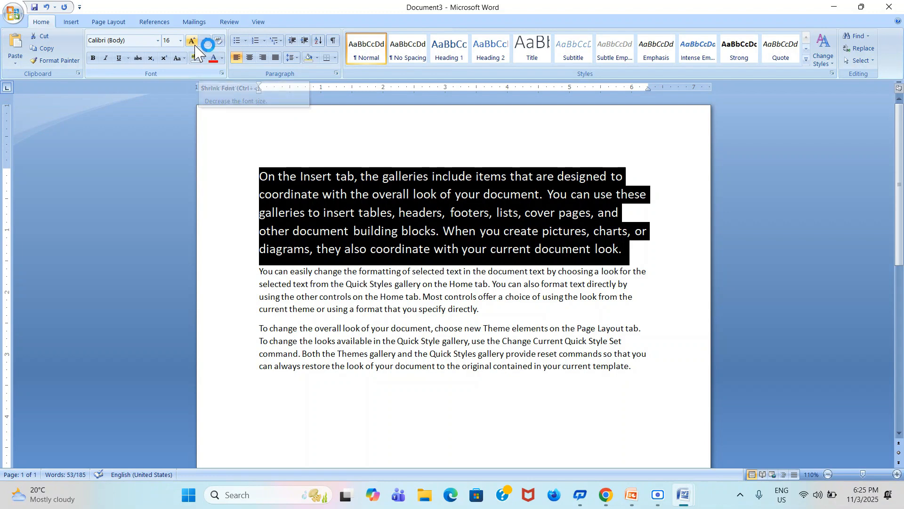
{"action": "left_click", "coordinate": [191, 43]}
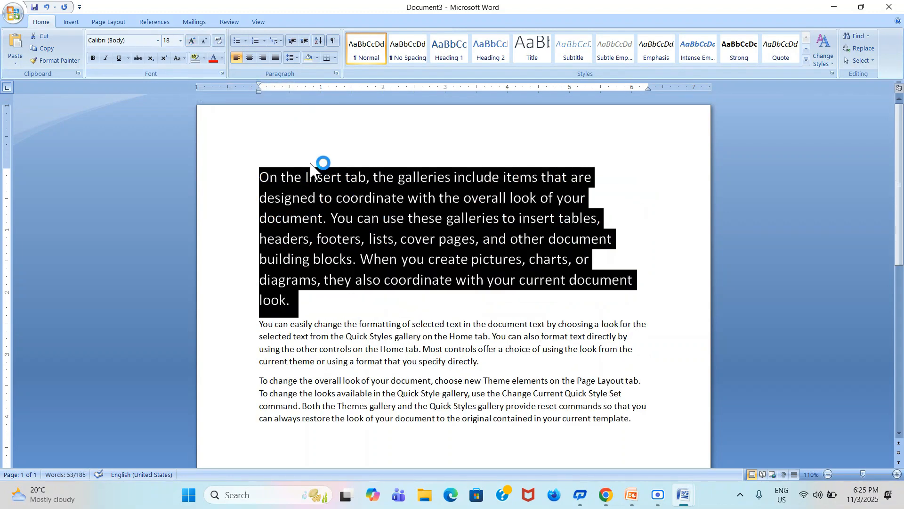
{"action": "left_click", "coordinate": [208, 45]}
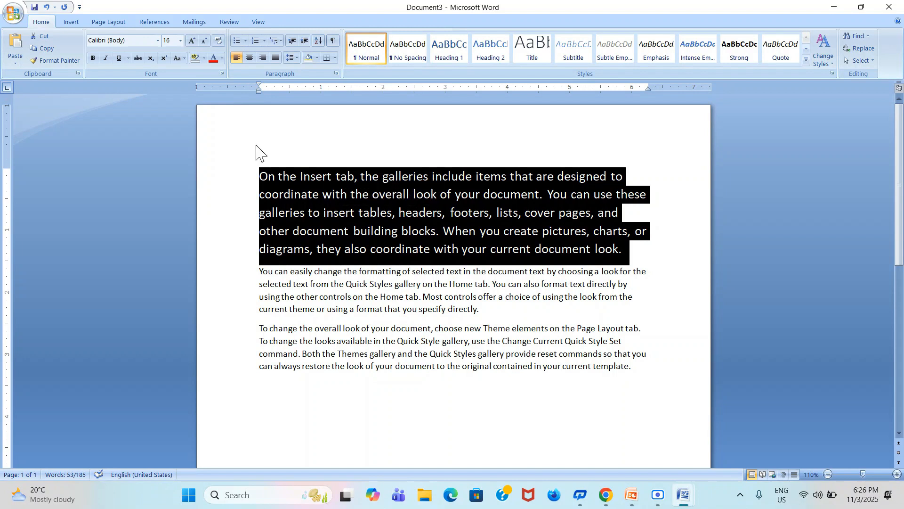
- Preview the preset font sizes on the first paragraph without applying one
{"action": "left_click", "coordinate": [171, 38]}
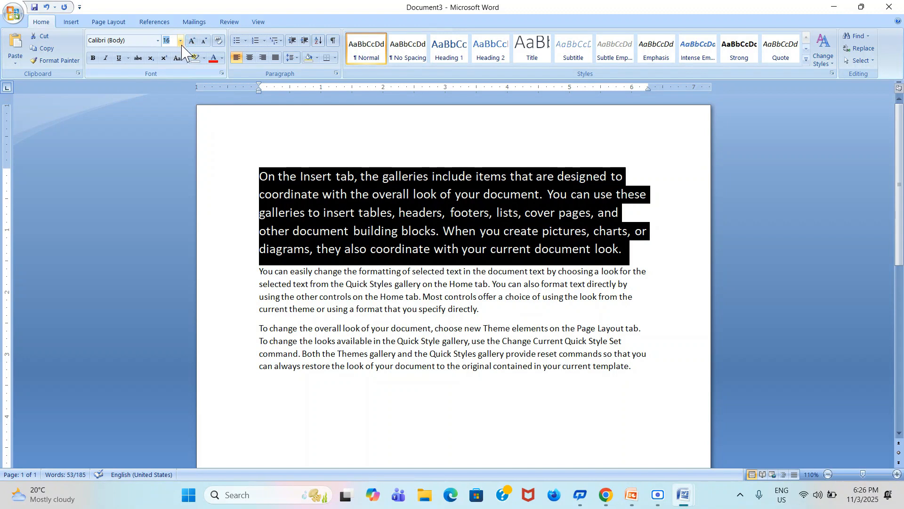
{"action": "left_click", "coordinate": [182, 44]}
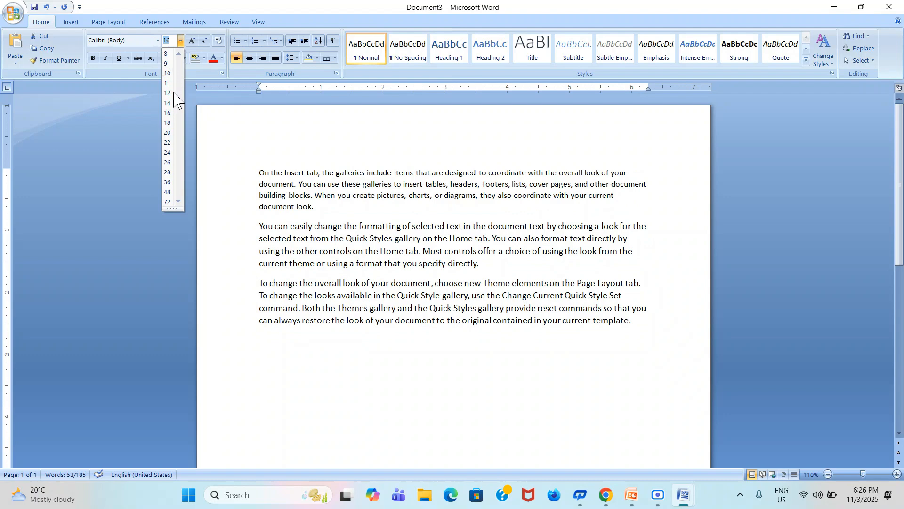
{"action": "left_click", "coordinate": [336, 186]}
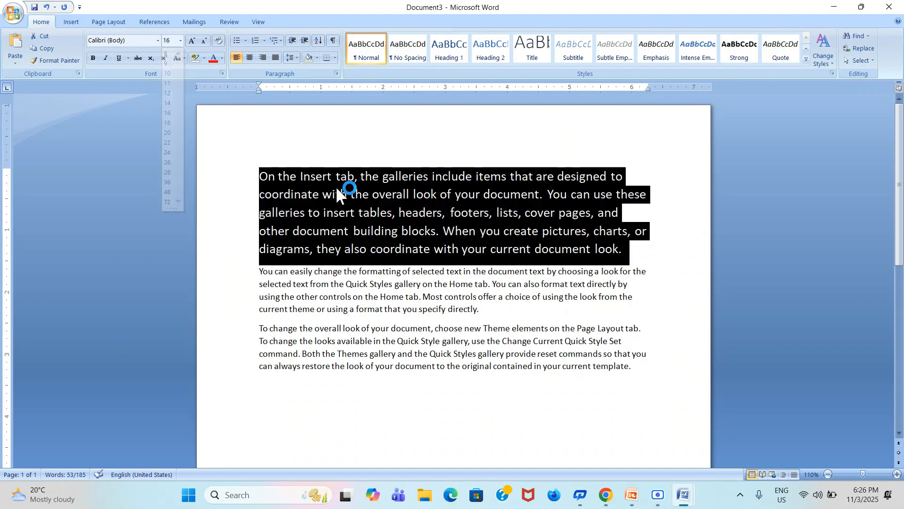
- Set the first paragraph's font size to the custom value 13 and clear the selection
{"action": "left_click", "coordinate": [174, 44]}
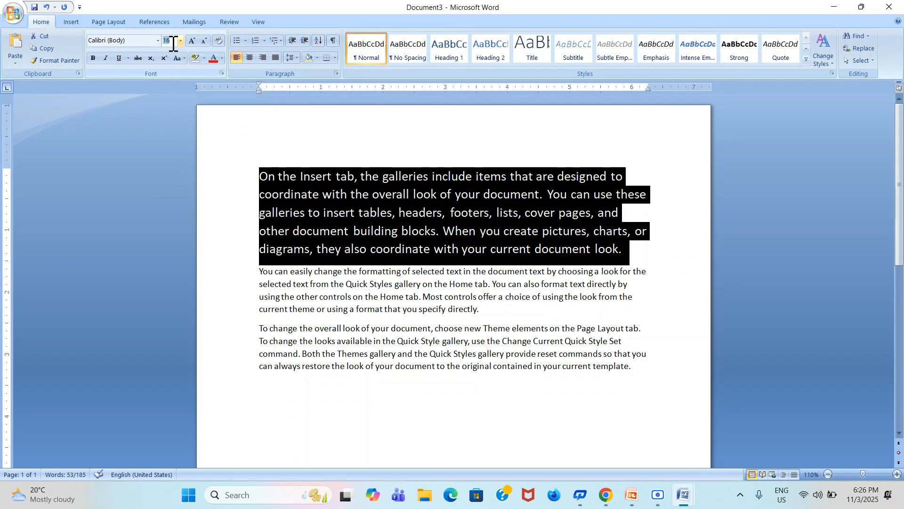
{"action": "left_click", "coordinate": [174, 44]}
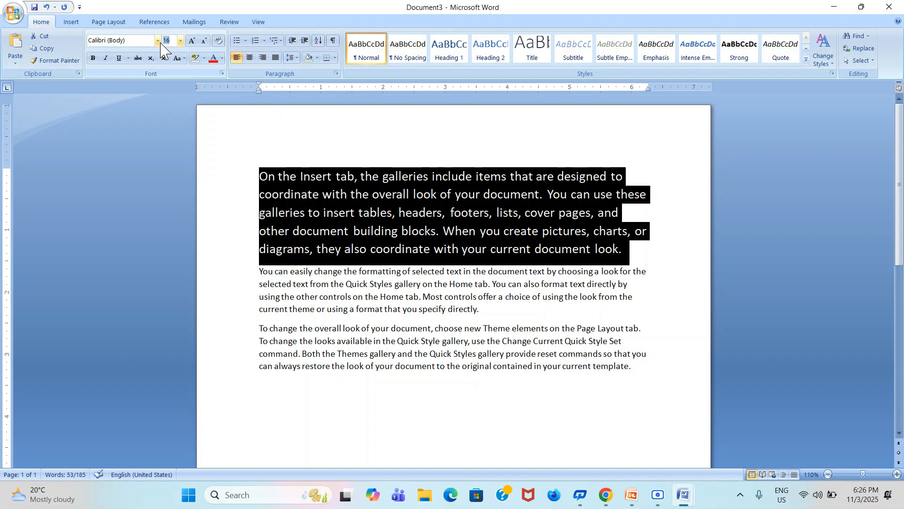
{"action": "key", "text": "BackSpace"}
{"action": "type", "text": "3"}
{"action": "key", "text": "Return"}
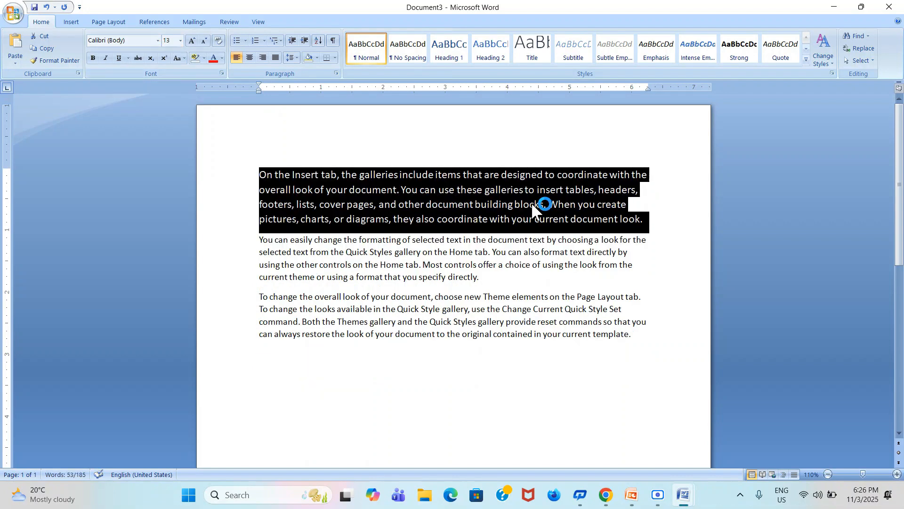
{"action": "left_click", "coordinate": [541, 203]}
{"action": "left_click_drag", "start_coordinate": [648, 226], "coordinate": [260, 156]}
{"action": "left_click", "coordinate": [368, 192]}
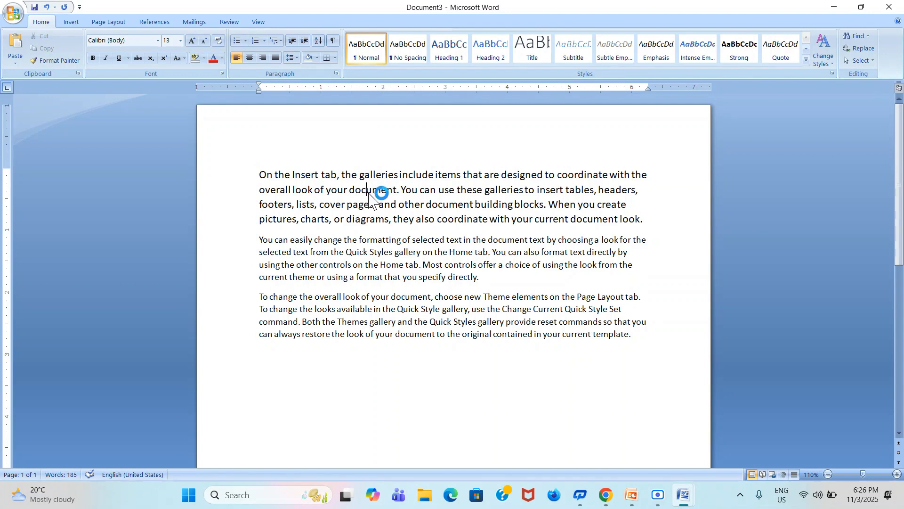
- Try selecting the second paragraph alone, then all three paragraphs together, and clear the selection
{"action": "triple_click", "coordinate": [398, 249]}
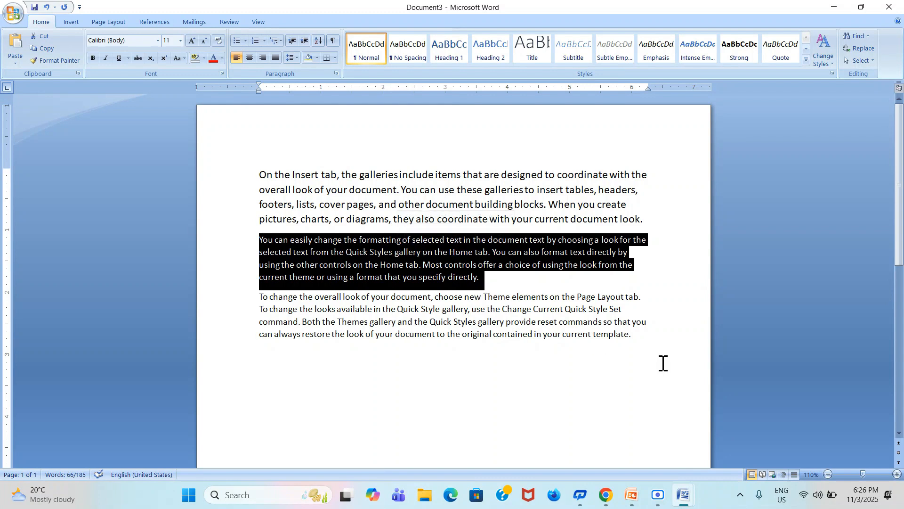
{"action": "left_click", "coordinate": [660, 344]}
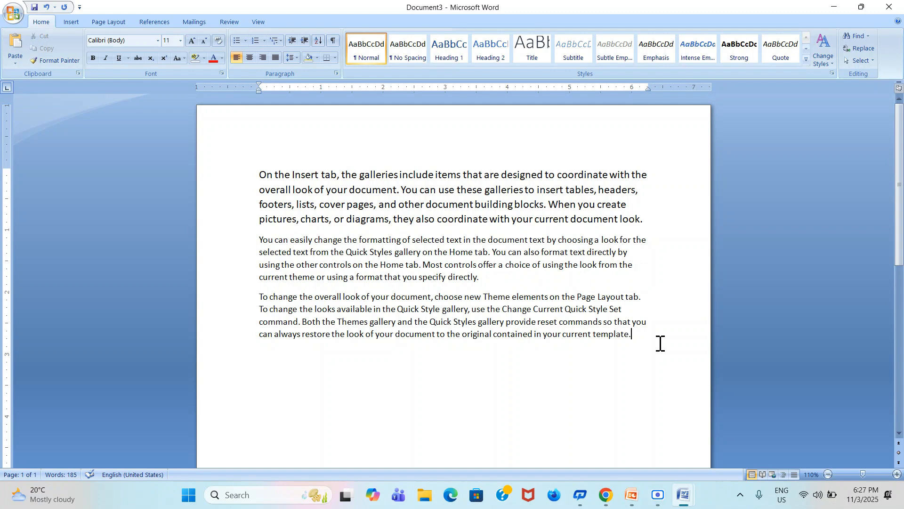
{"action": "mouse_move", "coordinate": [255, 171]}
{"action": "left_mouse_down"}
{"action": "mouse_move", "coordinate": [592, 325]}
{"action": "mouse_move", "coordinate": [644, 339]}
{"action": "mouse_move", "coordinate": [261, 172]}
{"action": "left_mouse_up"}
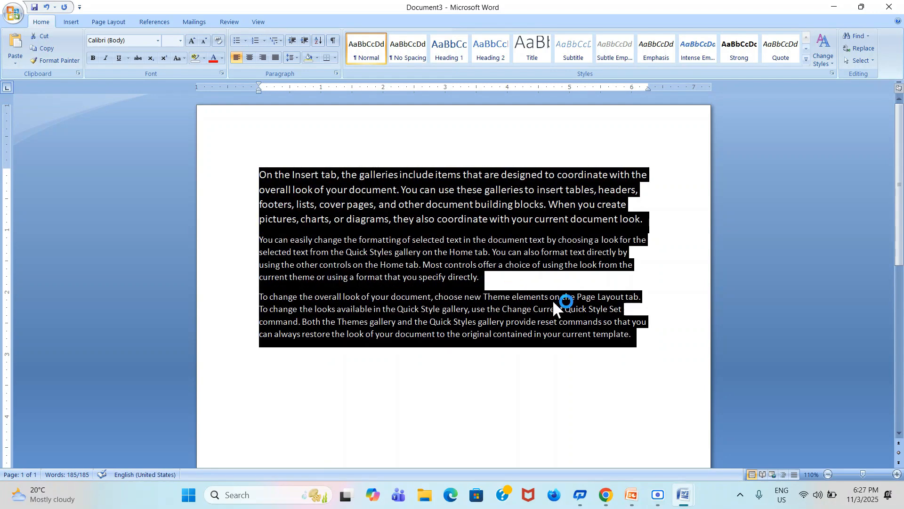
{"action": "left_click", "coordinate": [641, 339]}
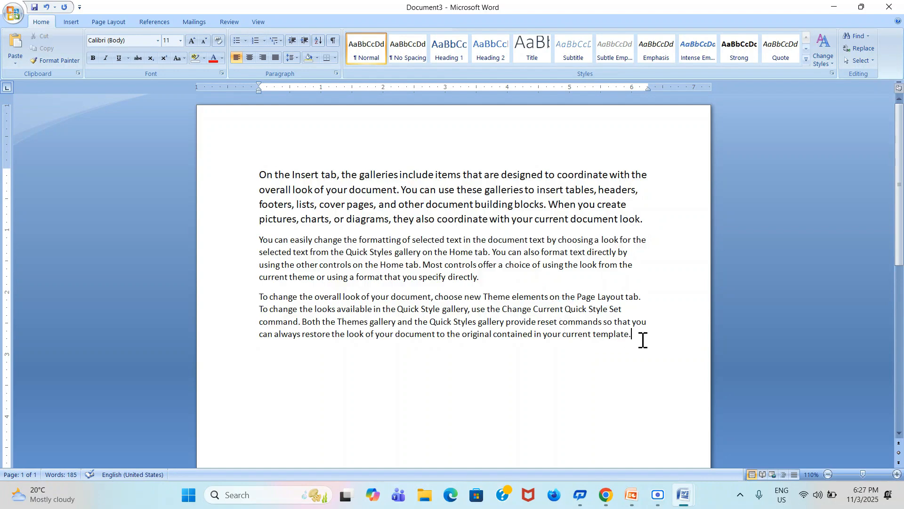
- Try selecting the entire document at once, twice, clearing the selection each time
{"action": "key", "text": "ctrl+a"}
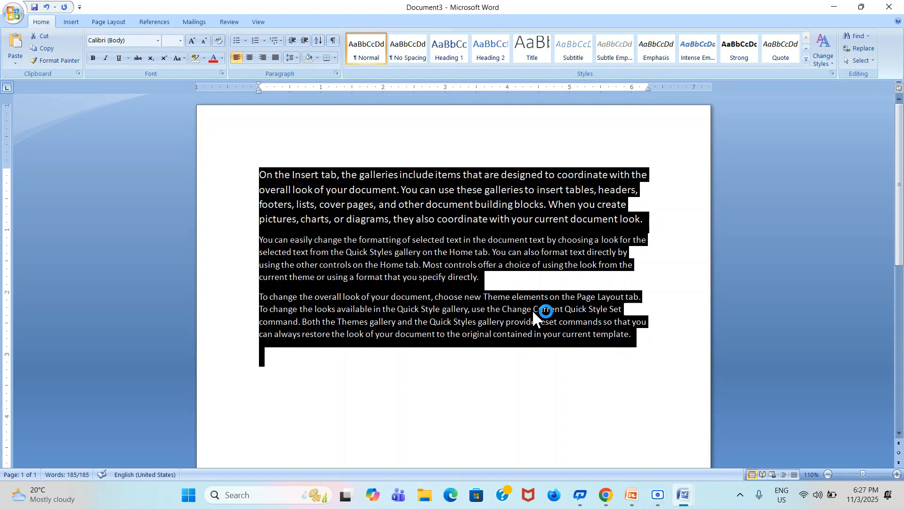
{"action": "left_click", "coordinate": [386, 406]}
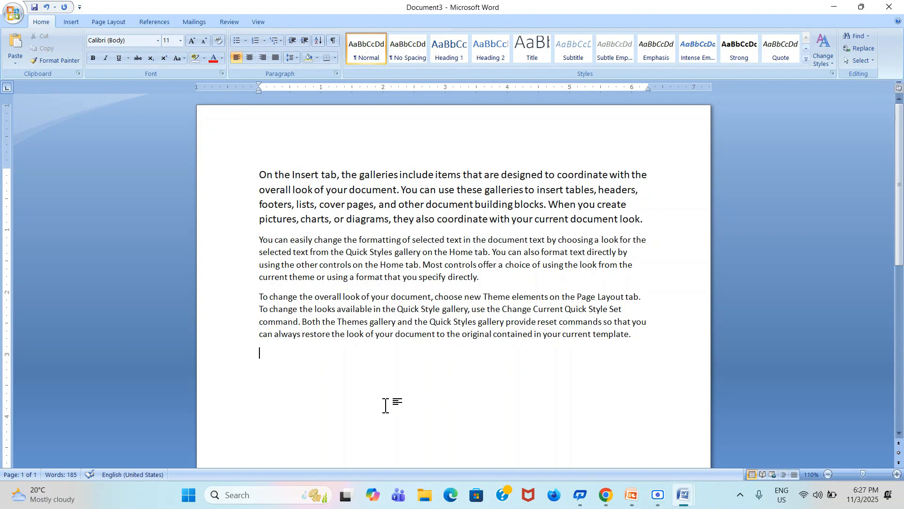
{"action": "key", "text": "ctrl+a"}
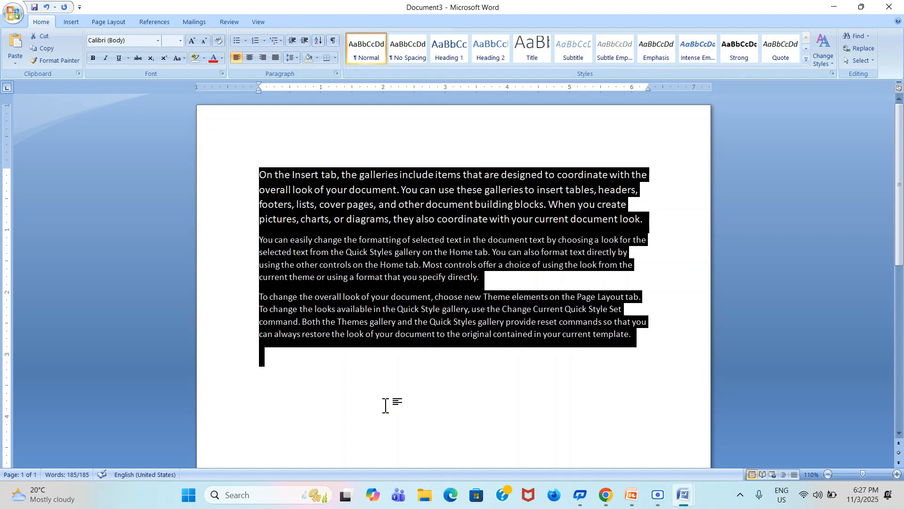
{"action": "left_click", "coordinate": [353, 370]}
- Change the font of the entire document to Impact and deselect the text
{"action": "key", "text": "ctrl+a"}
{"action": "left_click", "coordinate": [129, 40]}
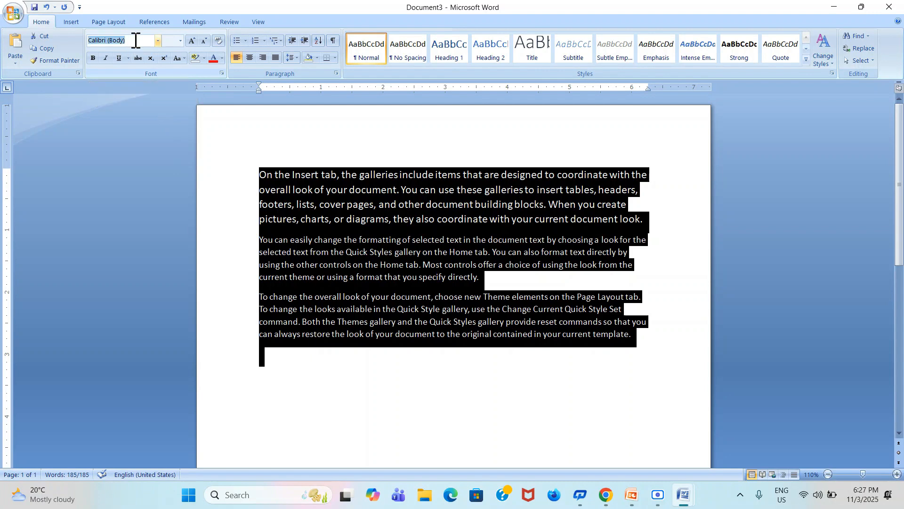
{"action": "left_click", "coordinate": [136, 41]}
{"action": "left_click_drag", "start_coordinate": [135, 41], "coordinate": [89, 39]}
{"action": "type", "text": "Impact"}
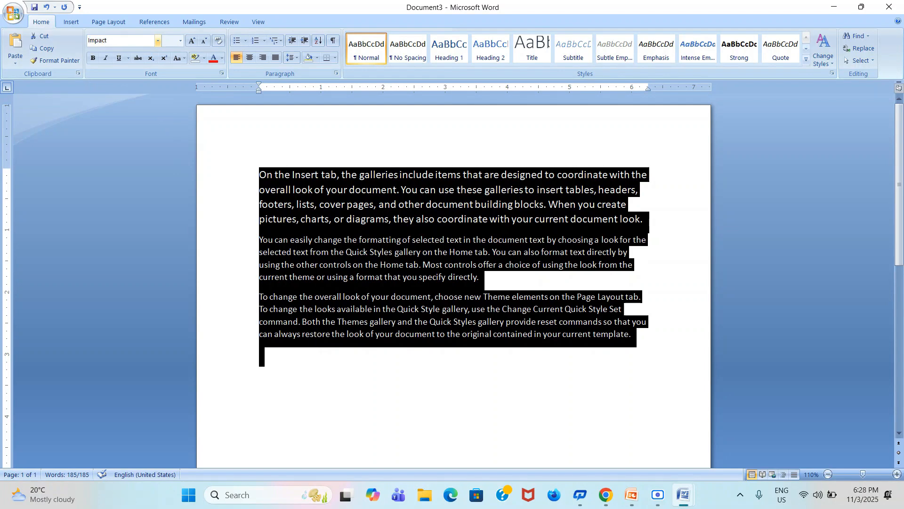
{"action": "key", "text": "Return"}
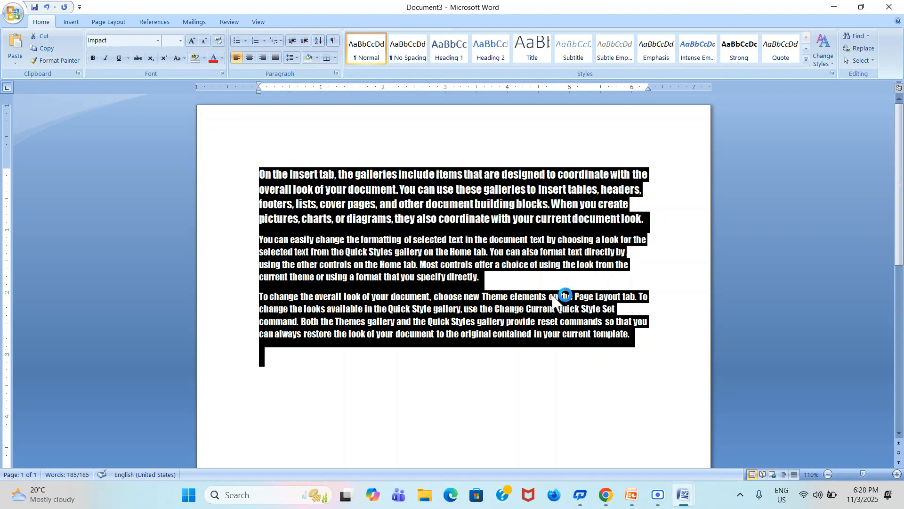
{"action": "left_click", "coordinate": [522, 285]}
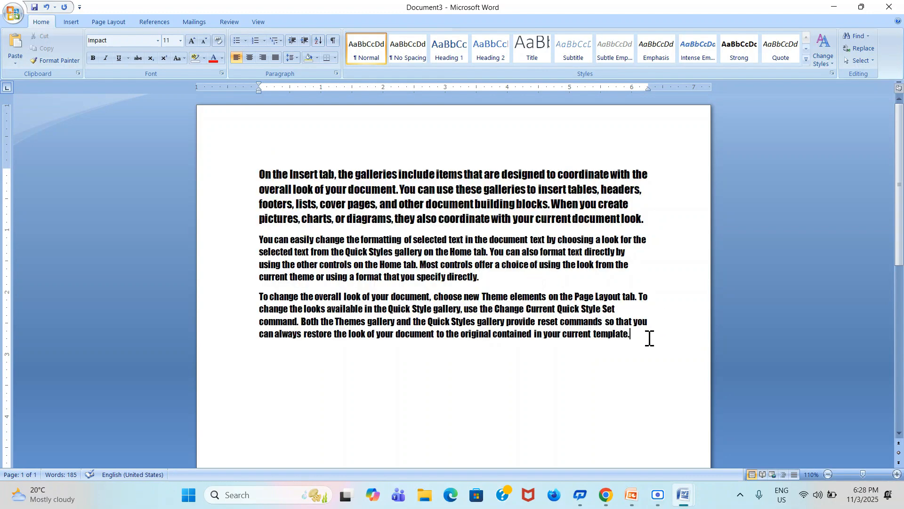
- Change the font of the entire document to Arial Black and deselect the text
{"action": "left_click_drag", "start_coordinate": [648, 337], "coordinate": [259, 137]}
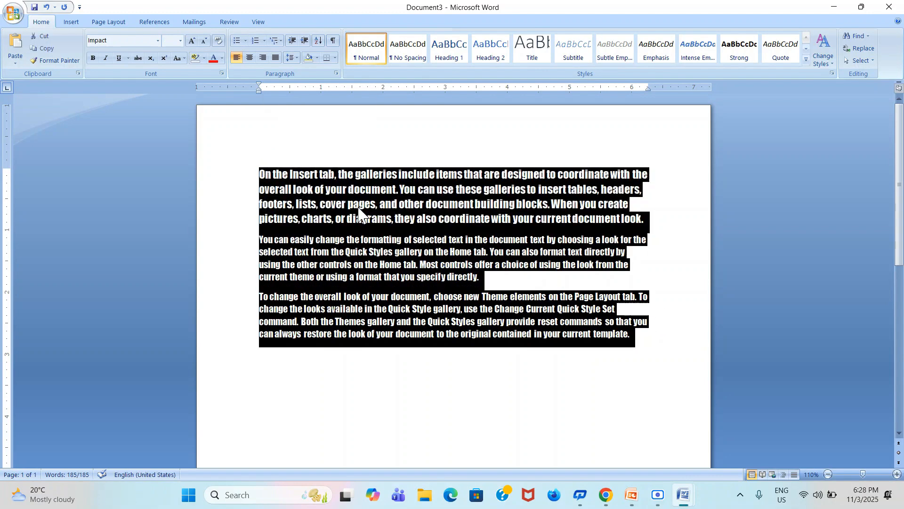
{"action": "left_click", "coordinate": [476, 234]}
{"action": "left_click", "coordinate": [133, 44]}
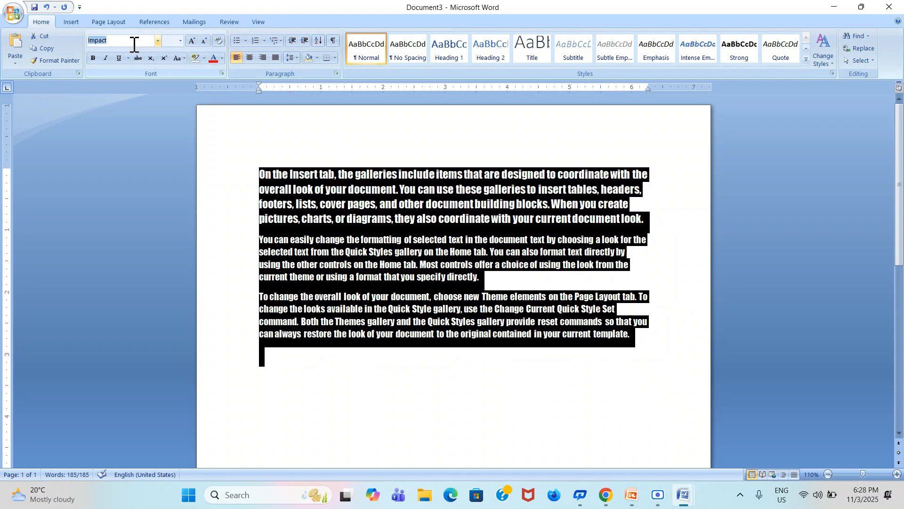
{"action": "type", "text": "Arial"}
{"action": "key", "text": "Return"}
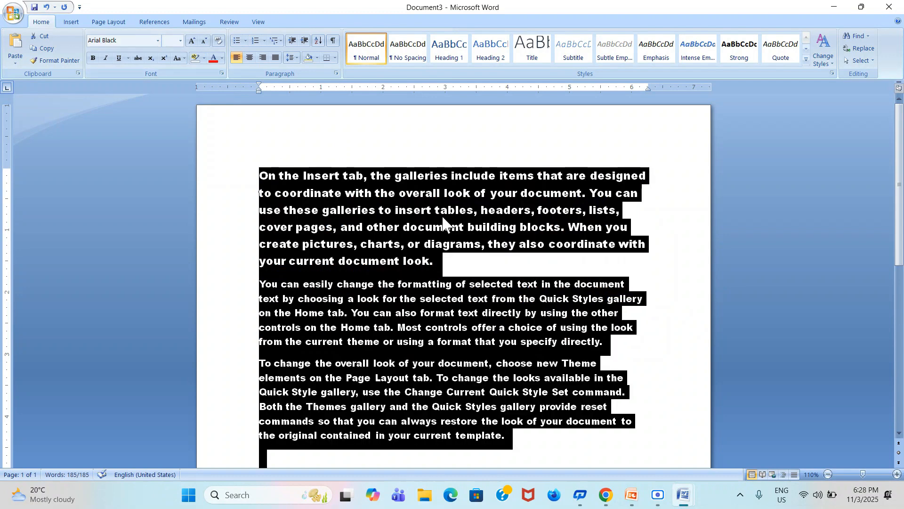
{"action": "left_click", "coordinate": [460, 263]}
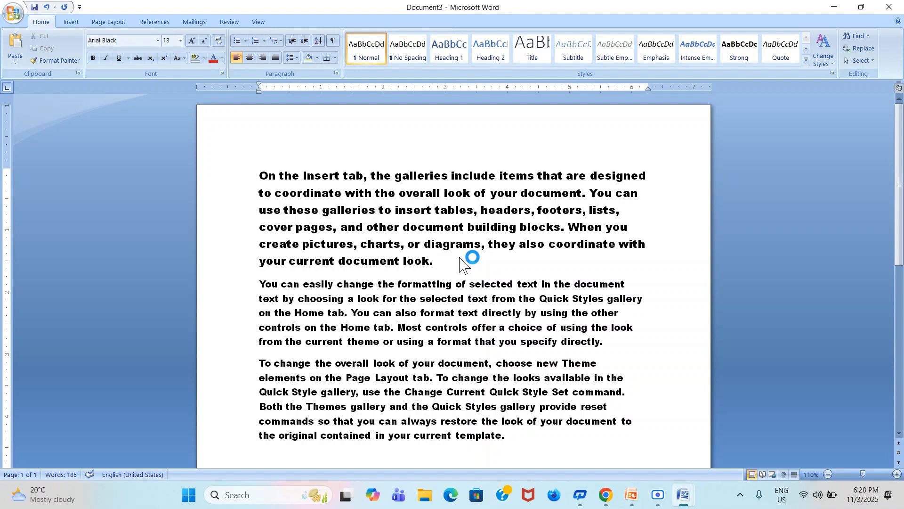
- Change the font of the entire document to Times New Roman and deselect the text
{"action": "key", "text": "ctrl+a"}
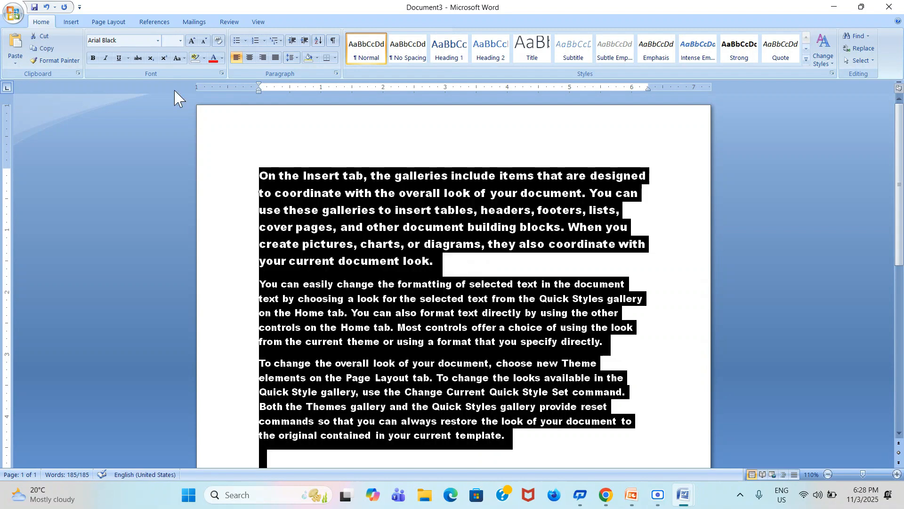
{"action": "left_click", "coordinate": [134, 41]}
{"action": "type", "text": "Times New Roman"}
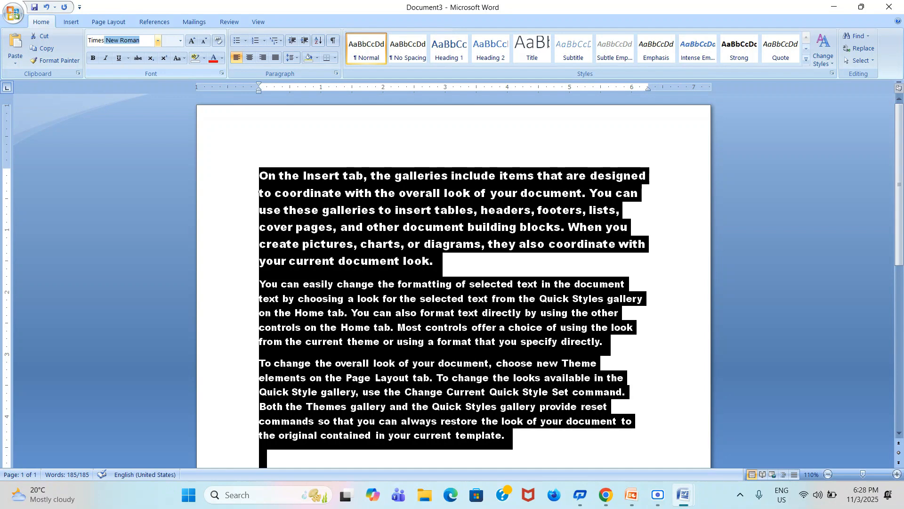
{"action": "key", "text": "Return"}
{"action": "left_click", "coordinate": [499, 292]}
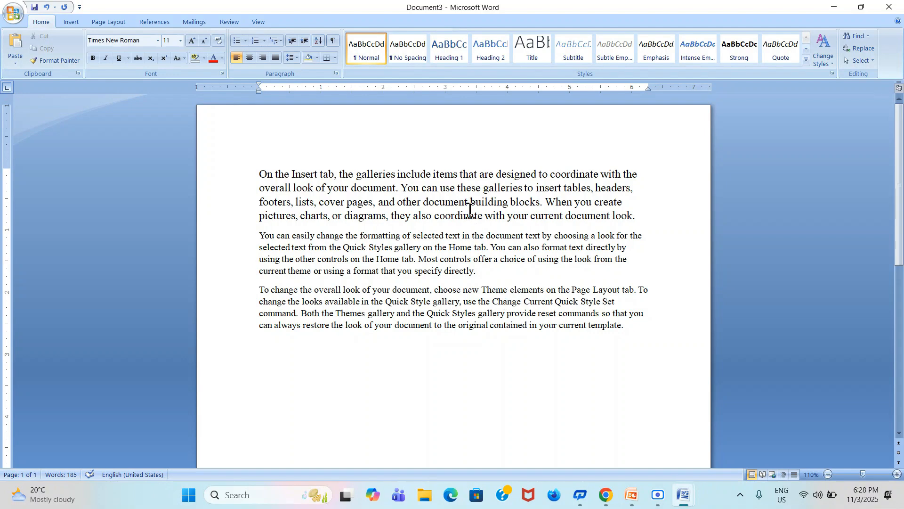
- Make the whole first paragraph bold
{"action": "triple_click", "coordinate": [422, 197]}
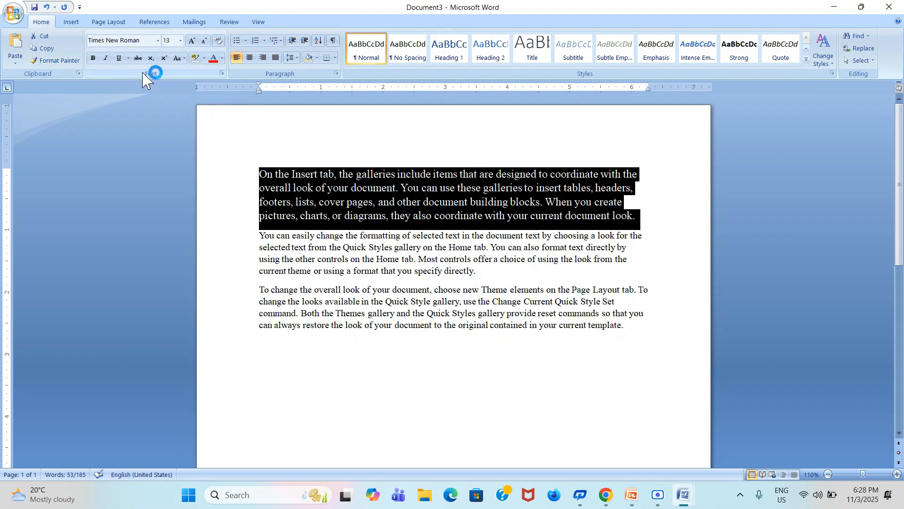
{"action": "left_click", "coordinate": [94, 61]}
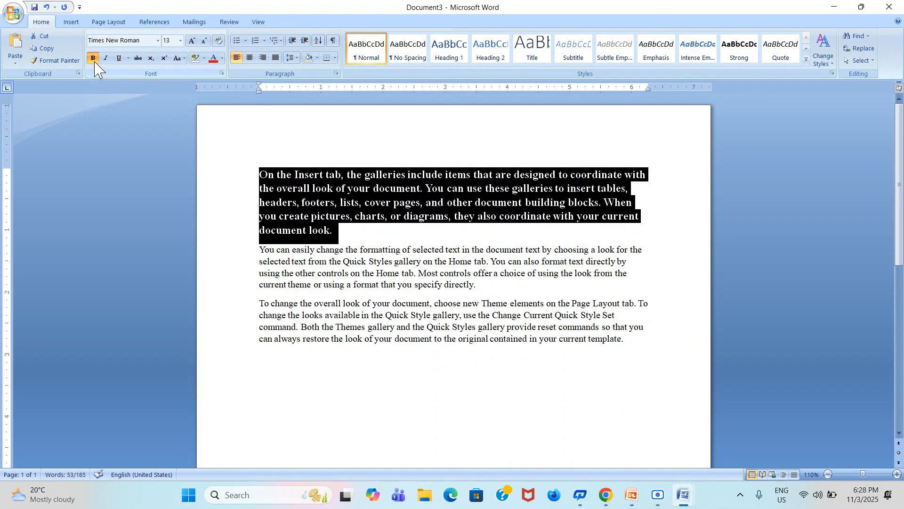
- Switch bold off and back on for the first paragraph, twice in a row
{"action": "left_click", "coordinate": [94, 61]}
{"action": "key", "text": "ctrl+b"}
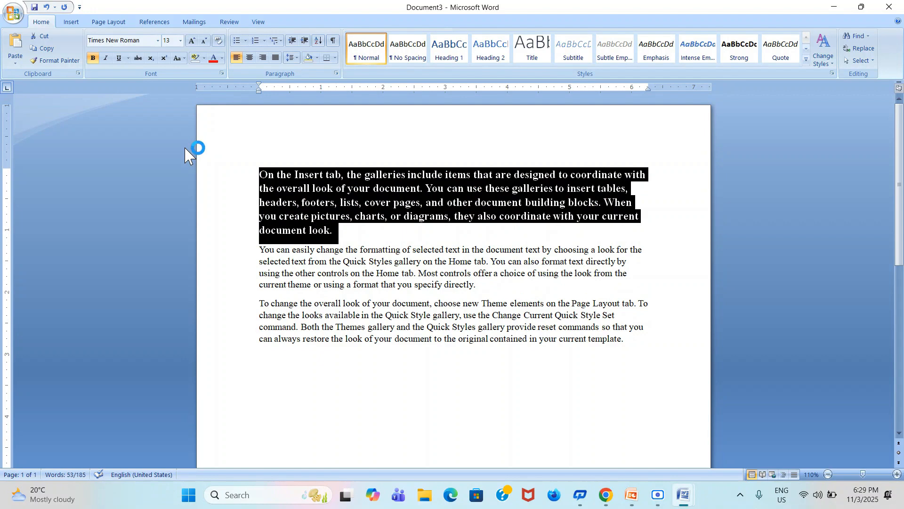
{"action": "left_click", "coordinate": [94, 59]}
{"action": "left_click", "coordinate": [94, 59]}
- Italicize the bold first paragraph and deselect the text
{"action": "key", "text": "ctrl+i"}
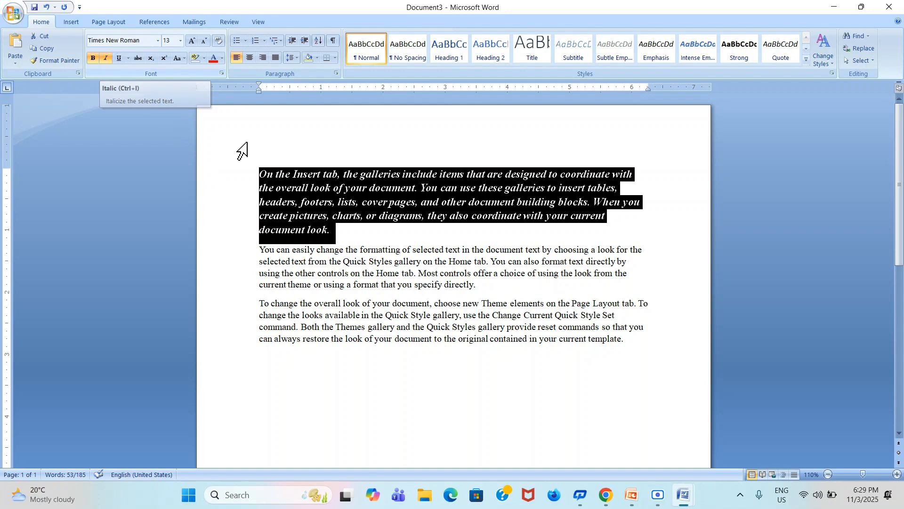
{"action": "left_click", "coordinate": [358, 240]}
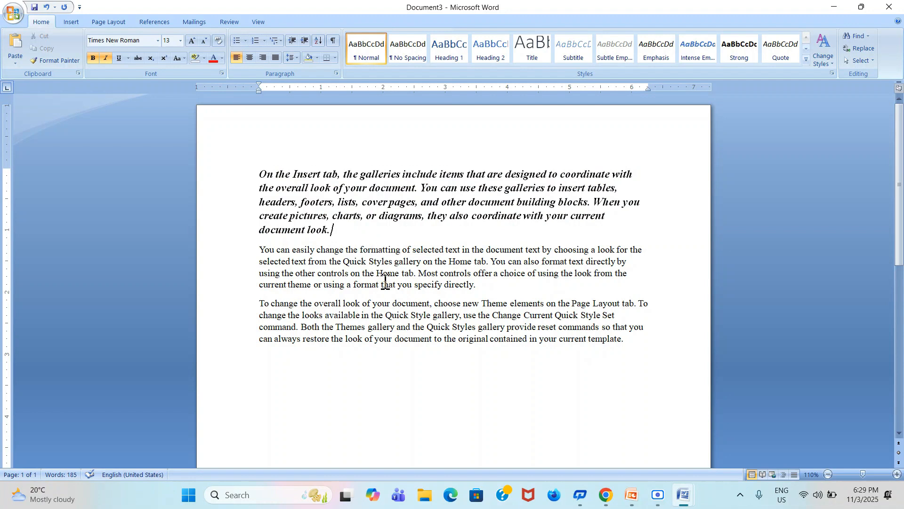
- Underline the whole last paragraph with a single line
{"action": "left_click", "coordinate": [383, 327]}
{"action": "triple_click", "coordinate": [383, 327]}
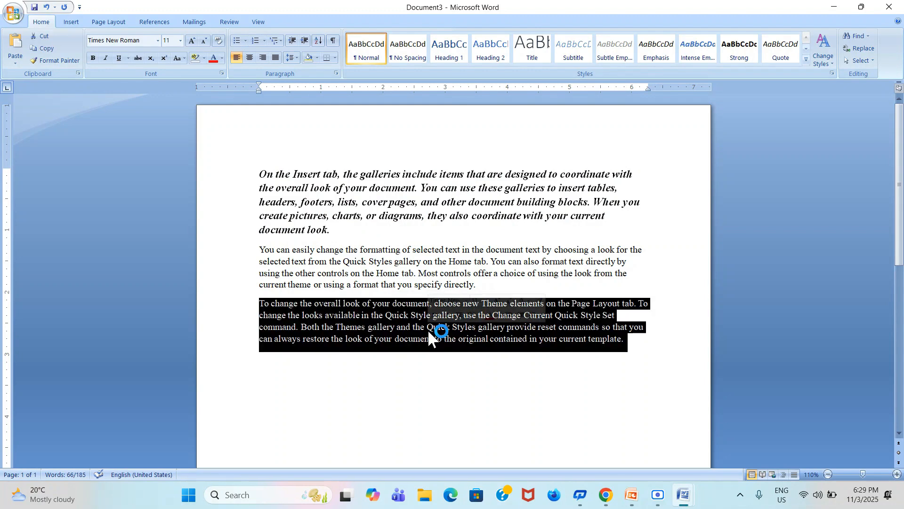
{"action": "key", "text": "ctrl+u"}
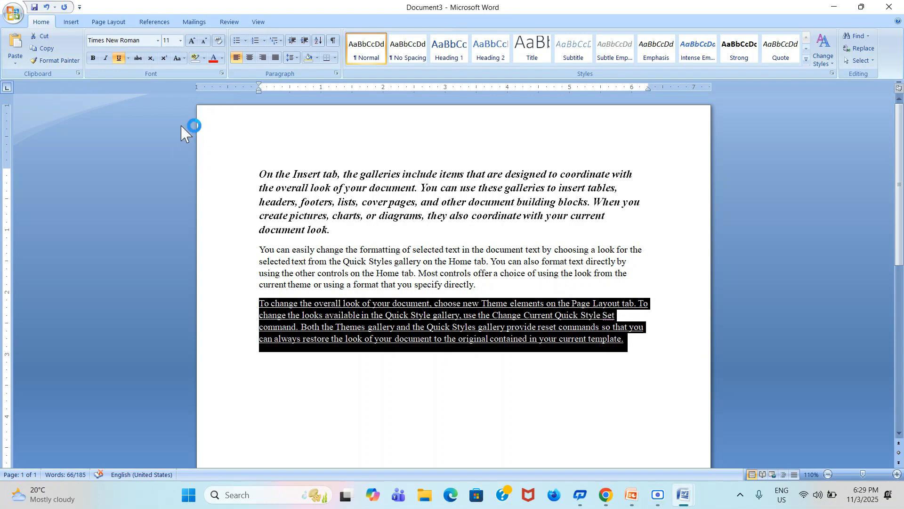
- Preview the available underline styles, such as Dotted underline, on the last paragraph without applying one, and deselect the text
{"action": "left_click", "coordinate": [128, 58]}
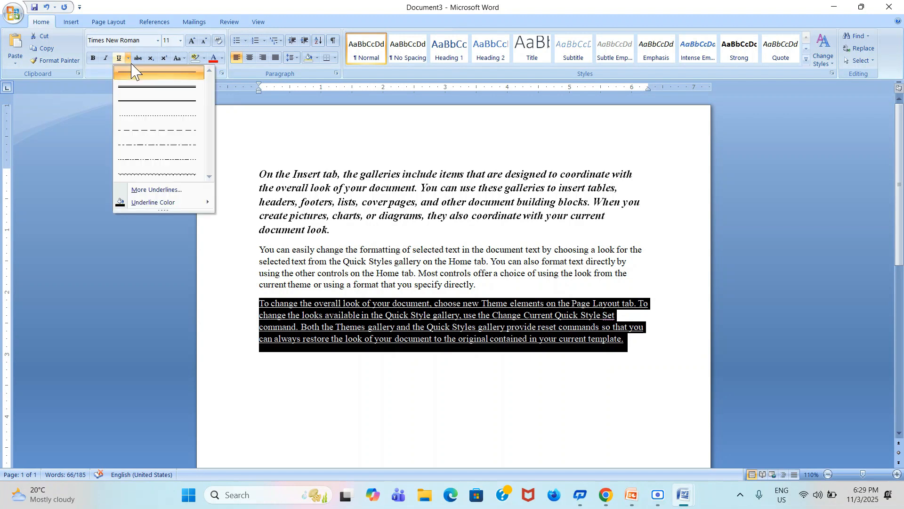
{"action": "left_click", "coordinate": [128, 60]}
{"action": "left_click", "coordinate": [129, 60]}
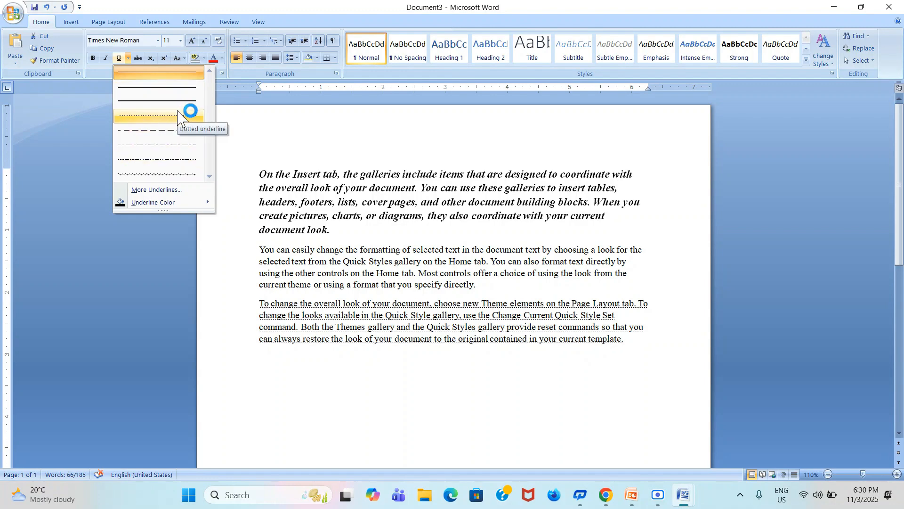
{"action": "left_click", "coordinate": [646, 353]}
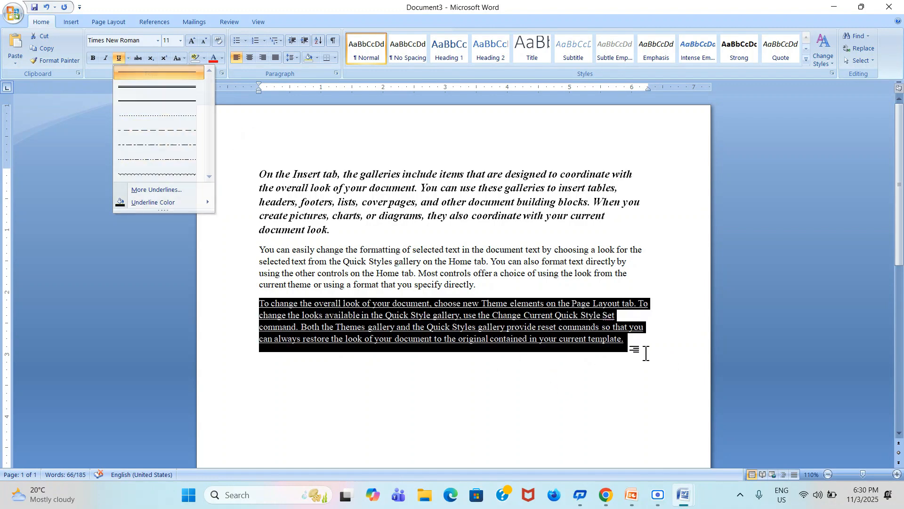
{"action": "left_click", "coordinate": [640, 351]}
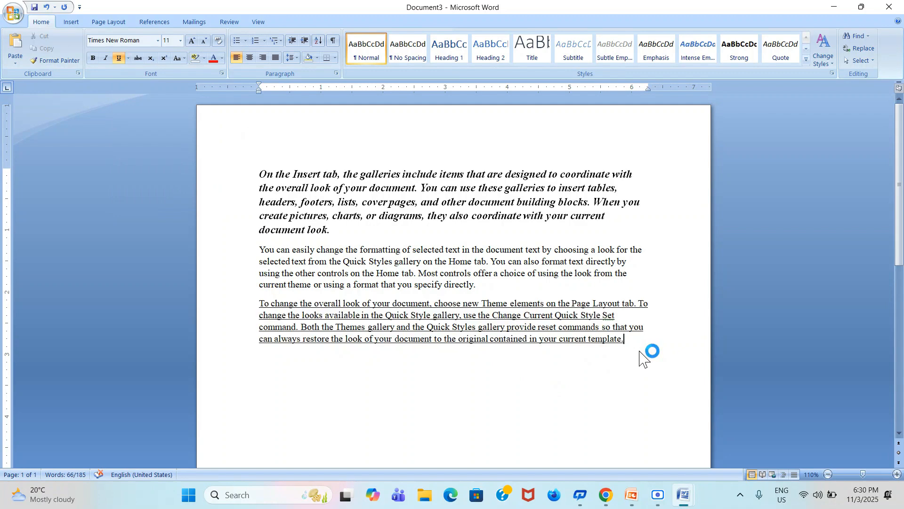